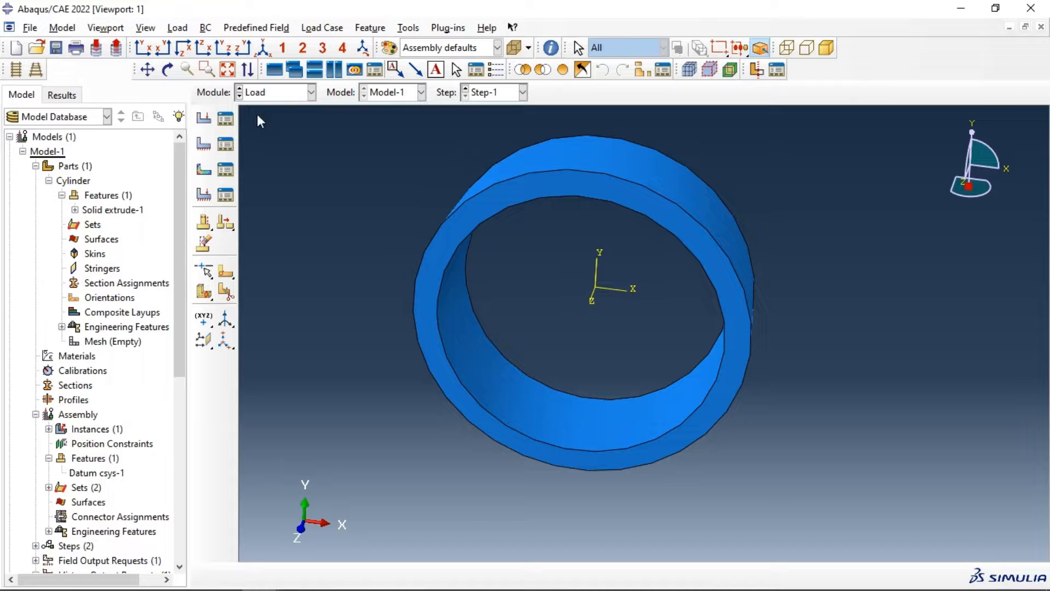
- Look through the cylinder model in the Part, Assembly and Step modules, ending in the Load module
left_click(268, 96)
left_click(268, 109)
left_click(274, 94)
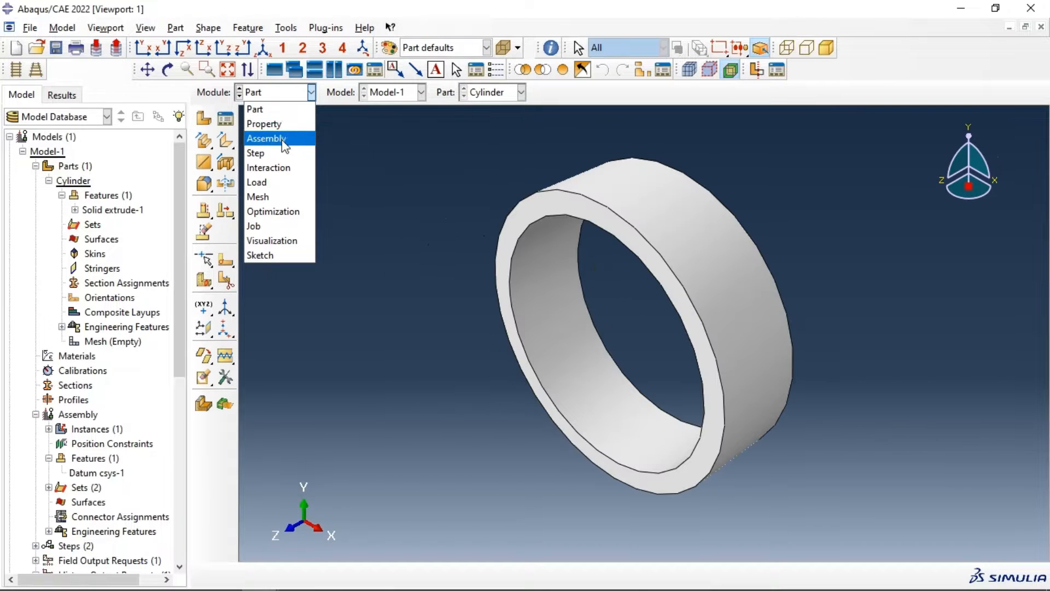
left_click(266, 139)
left_click(276, 93)
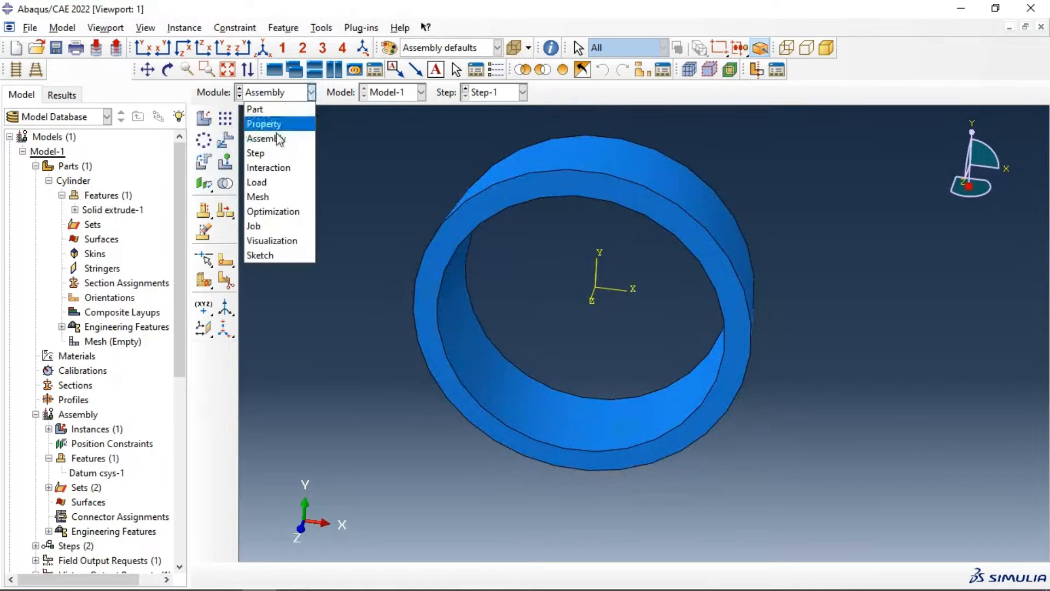
left_click(279, 154)
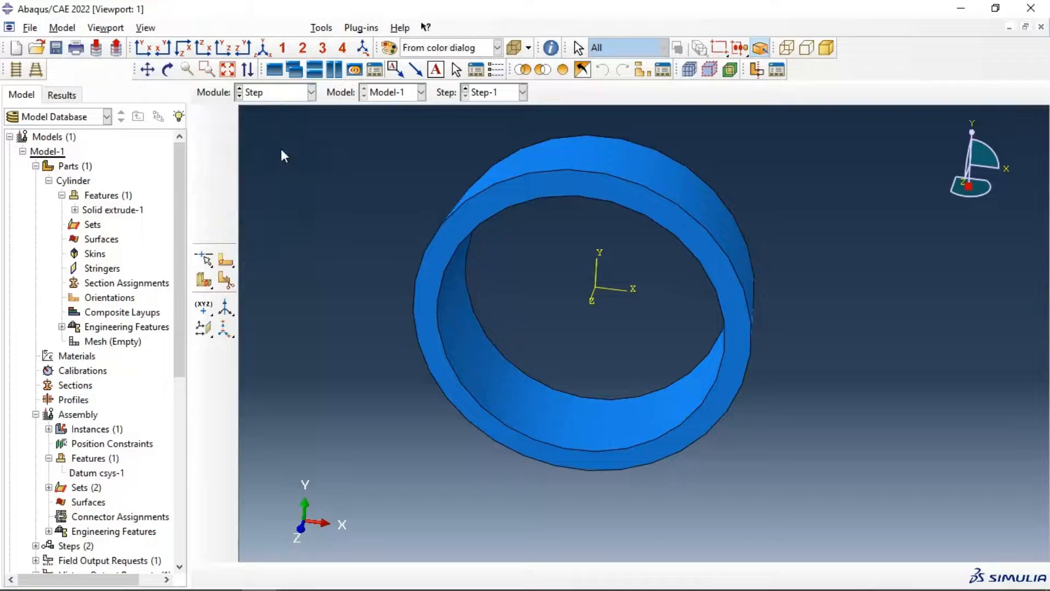
left_click(277, 93)
left_click(277, 182)
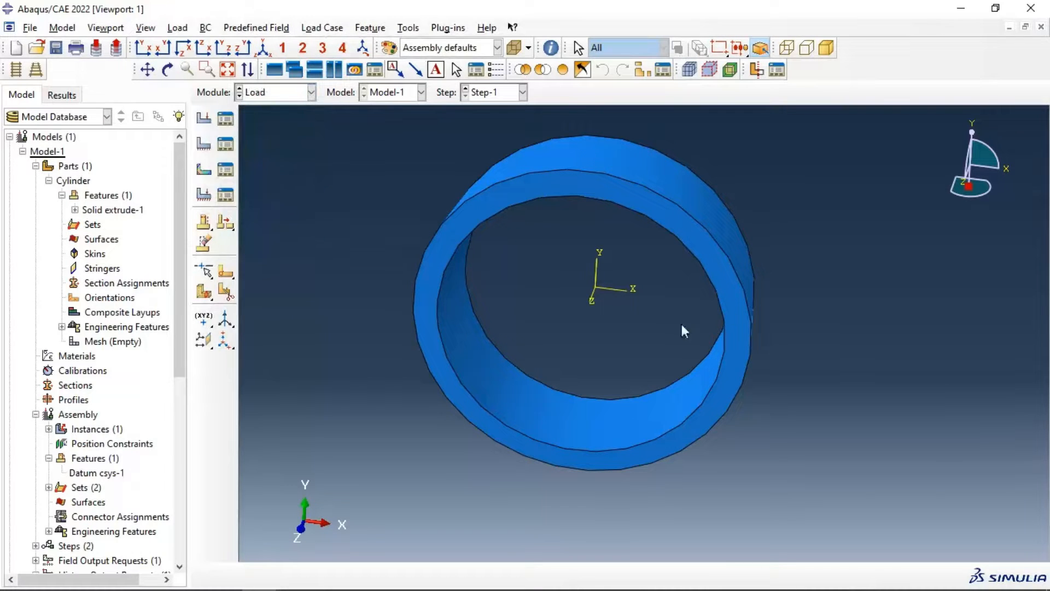
- Create a cylindrical datum coordinate system named CylindricalSystem with its origin at 0.0,0.0,0.0
left_click_drag(752, 320, 675, 315, "ctrl+alt")
left_click_drag(574, 237, 649, 301, "ctrl+alt")
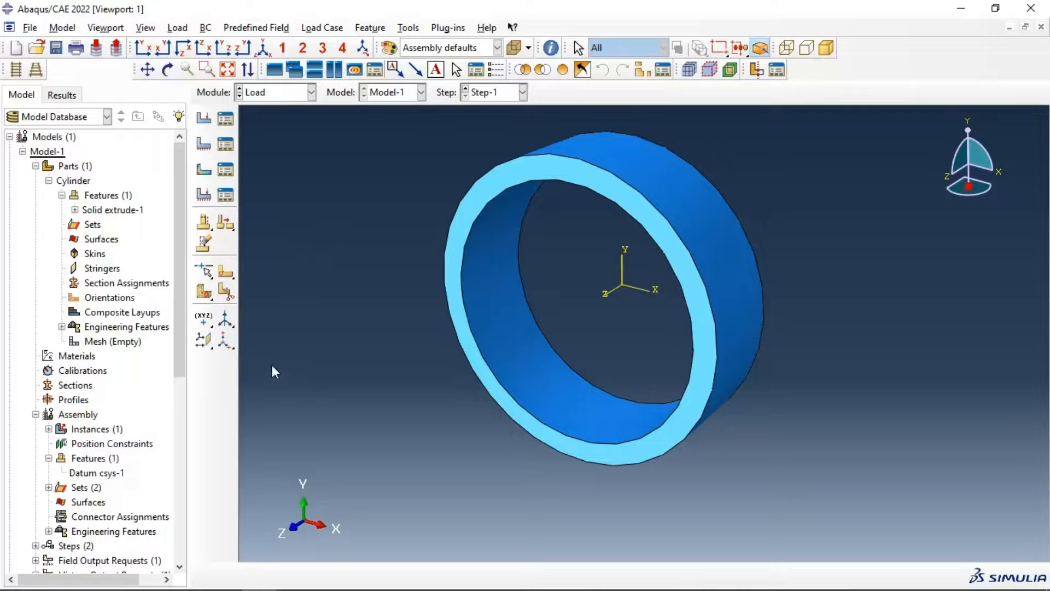
left_click(224, 344)
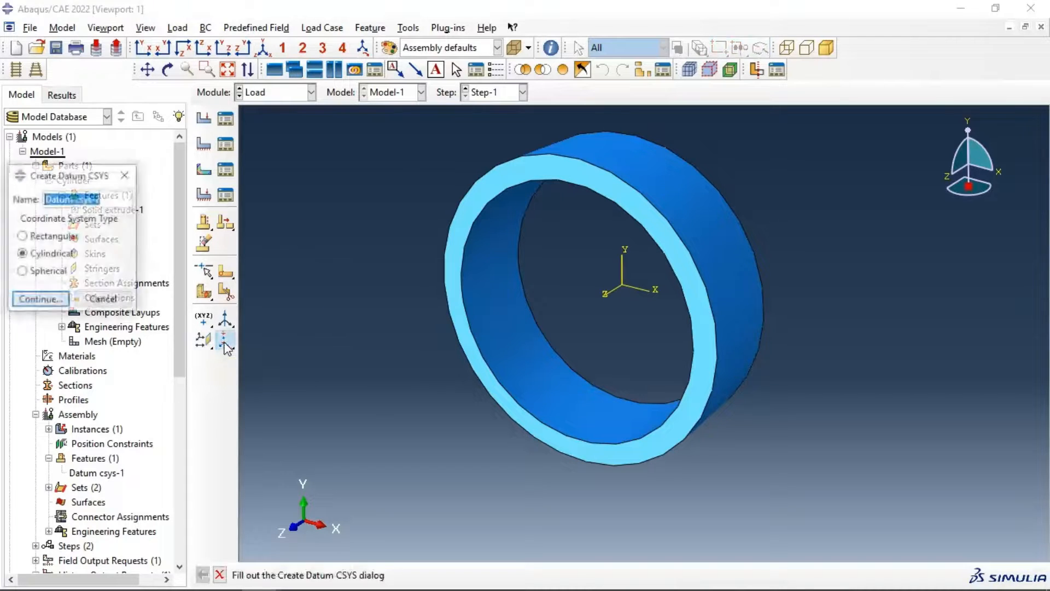
left_click_drag(80, 181, 110, 193)
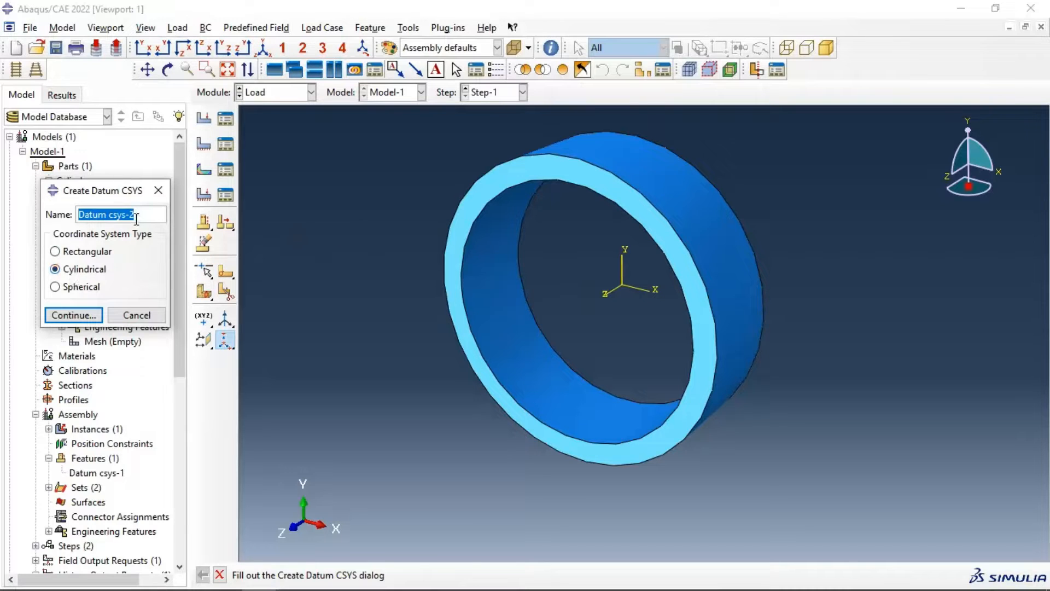
left_click_drag(138, 216, 81, 215)
key("BackSpace")
type("Cyl")
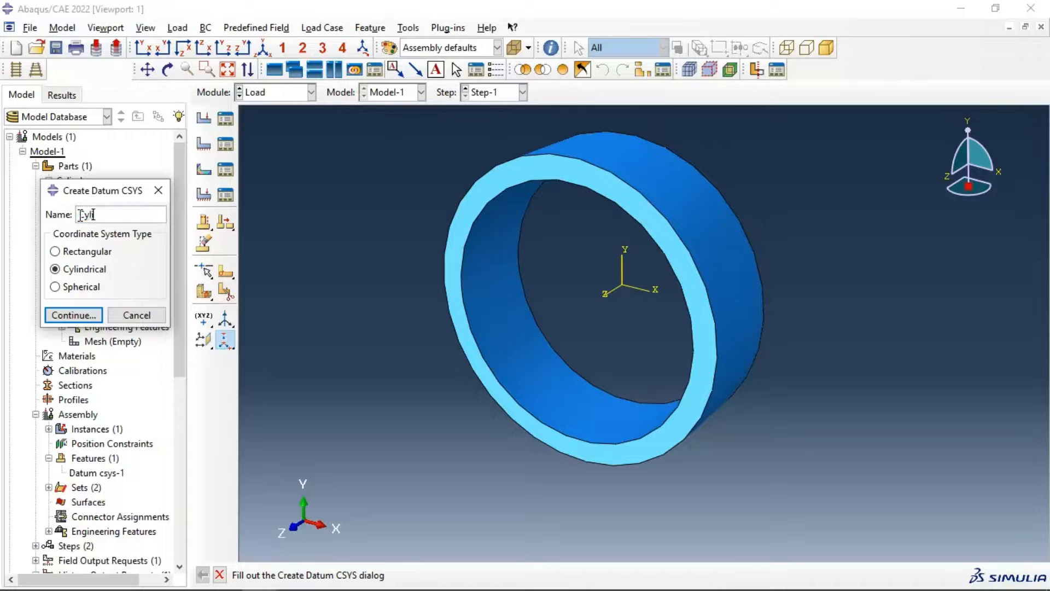
type("ind")
type("ricalSystem")
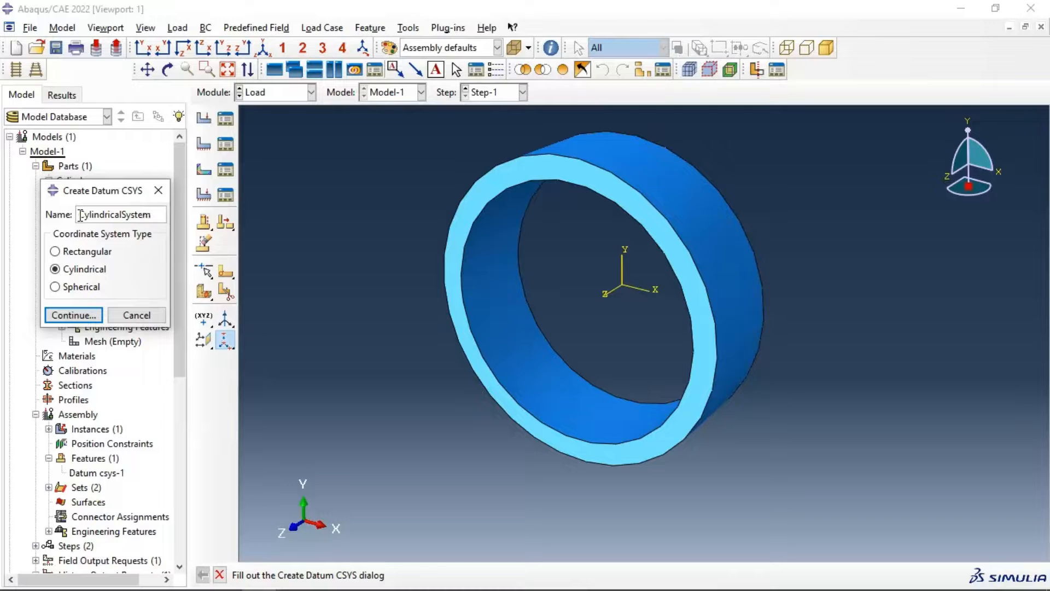
left_click(74, 315)
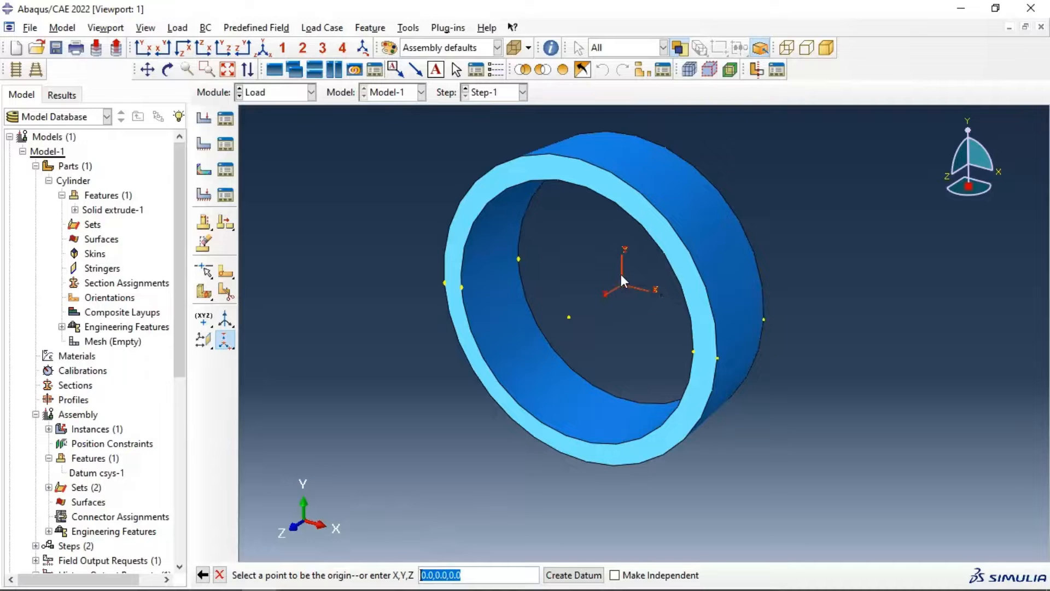
left_click(573, 575)
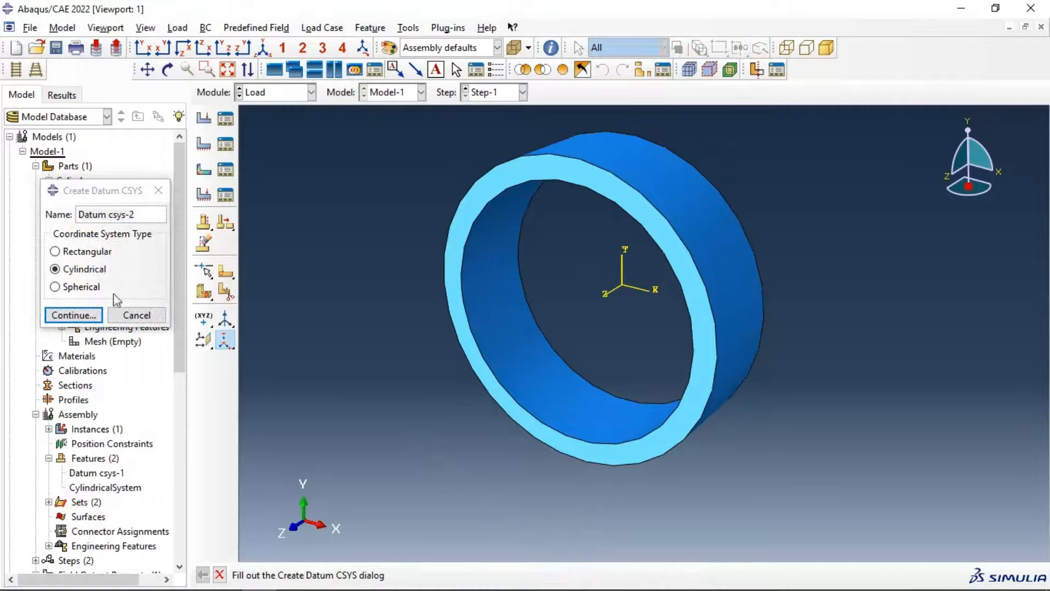
left_click(136, 315)
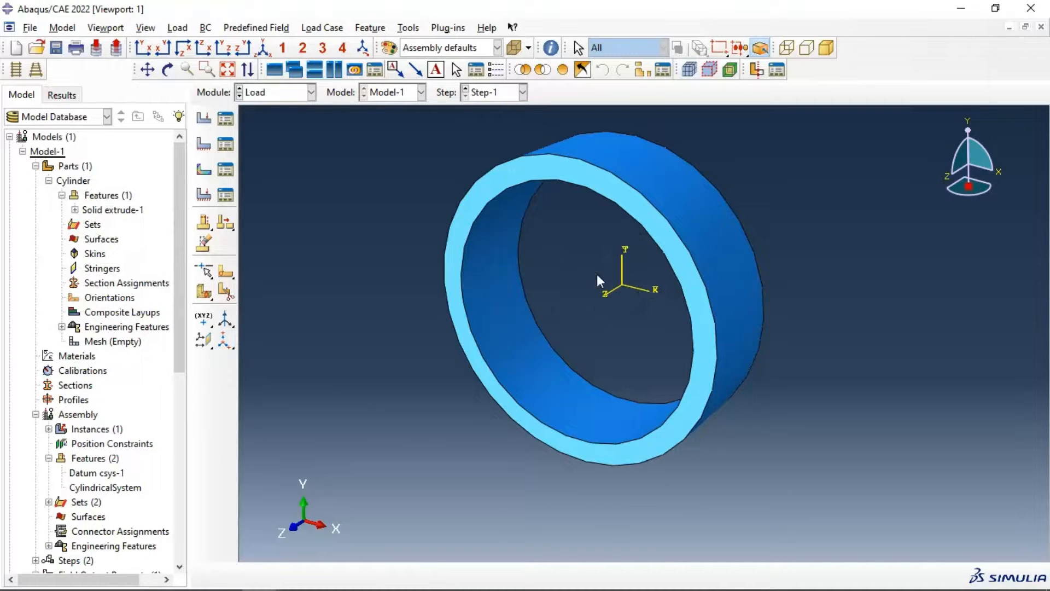
- Suppress the assembly feature Datum csys-1 and highlight CylindricalSystem to inspect its axes
left_click(97, 473)
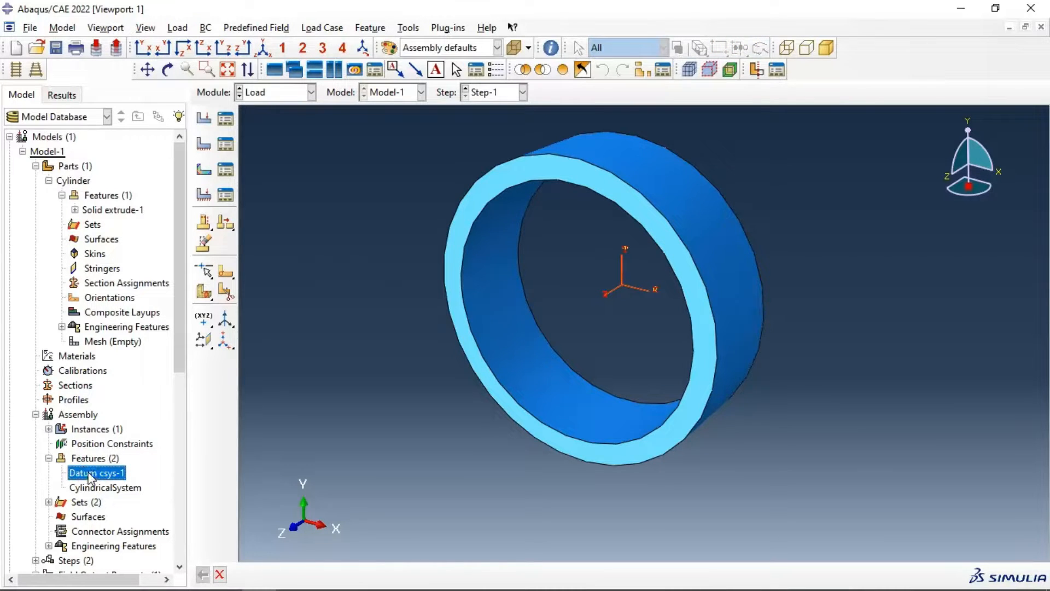
left_click(100, 488)
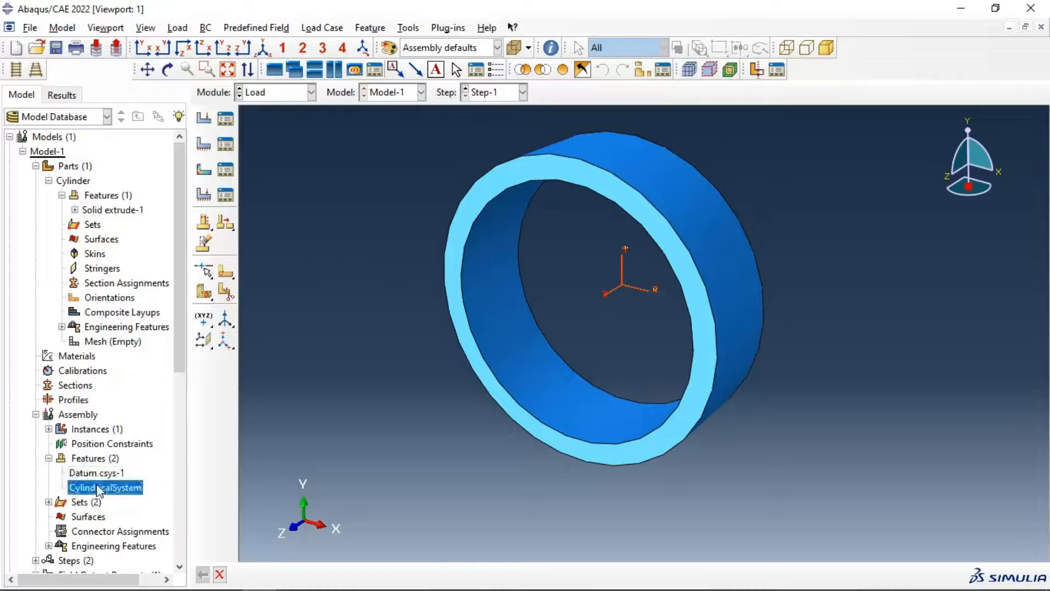
left_click(96, 474)
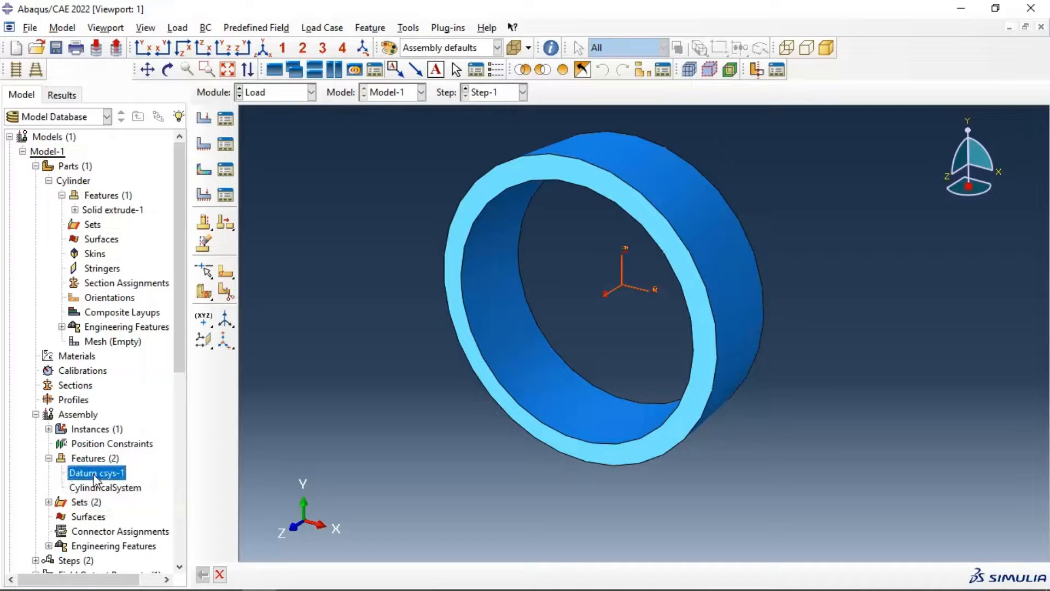
right_click(96, 476)
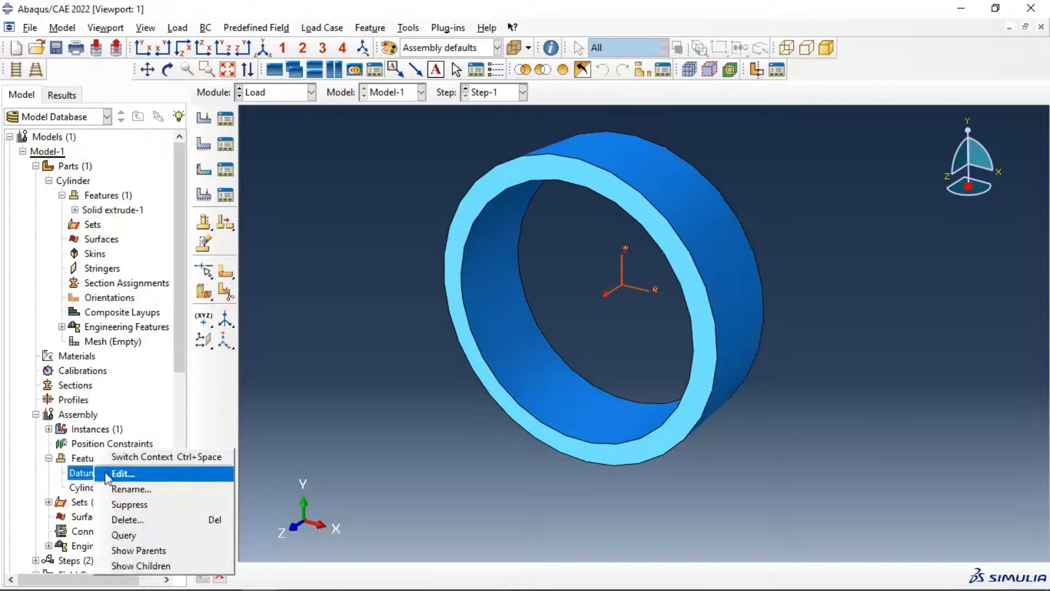
left_click(127, 502)
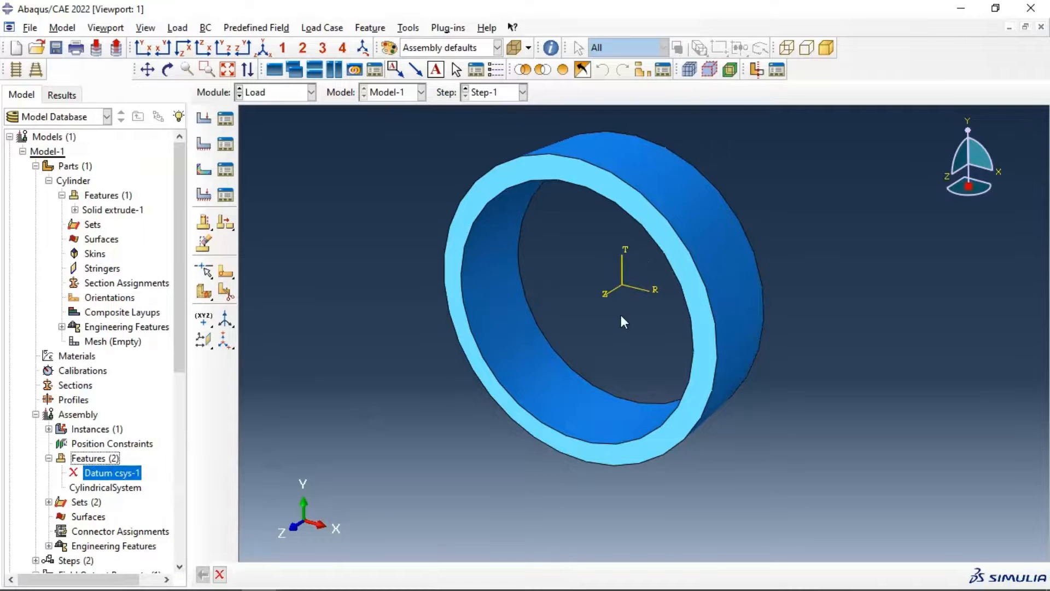
scroll(612, 274, "up", 3)
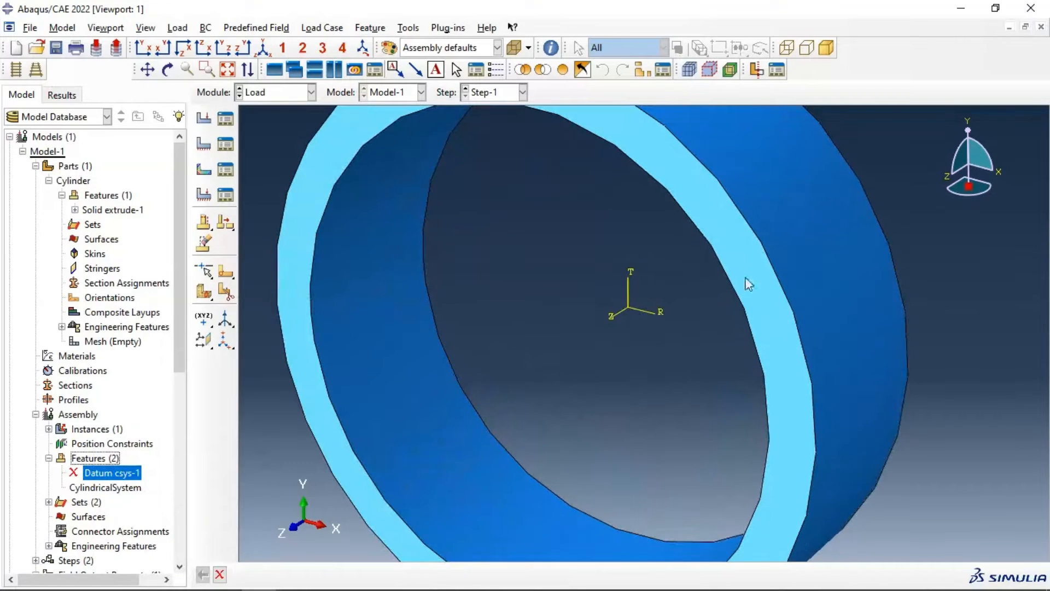
left_click(123, 488)
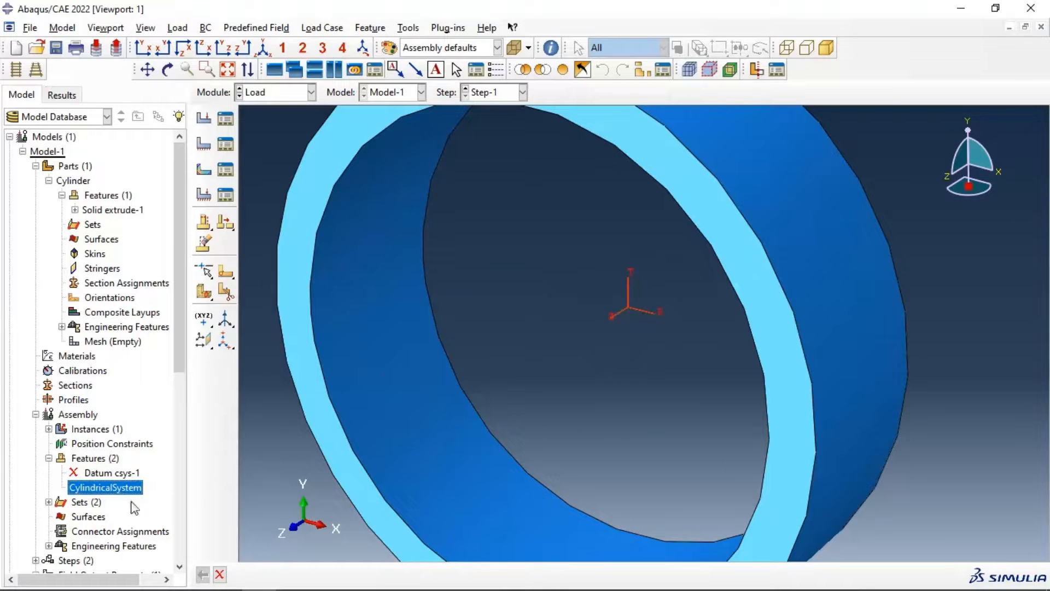
- Resume the suppressed assembly feature Datum csys-1
left_click(98, 474)
right_click(105, 475)
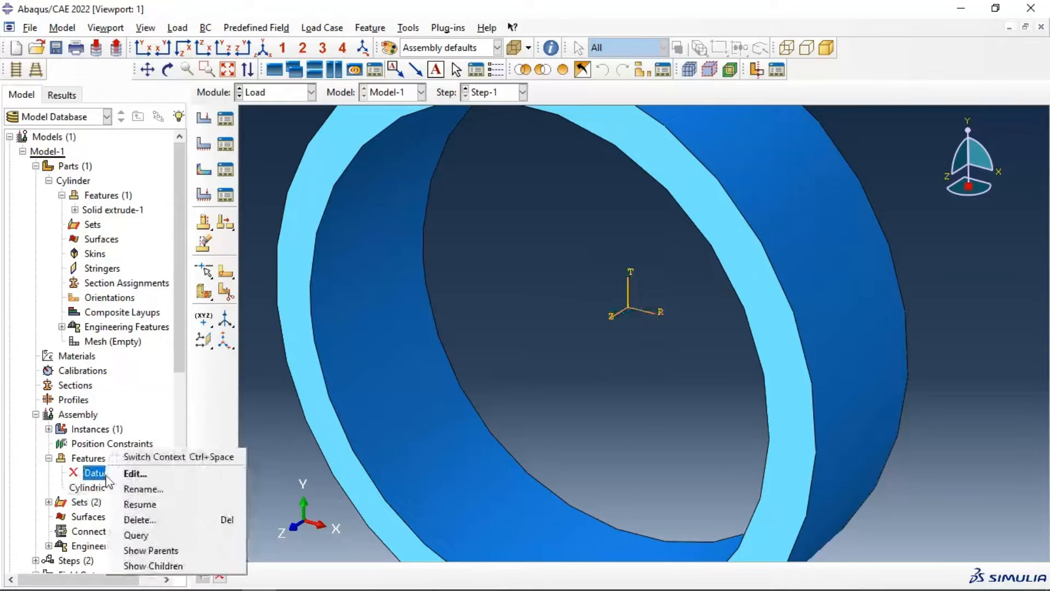
left_click(144, 505)
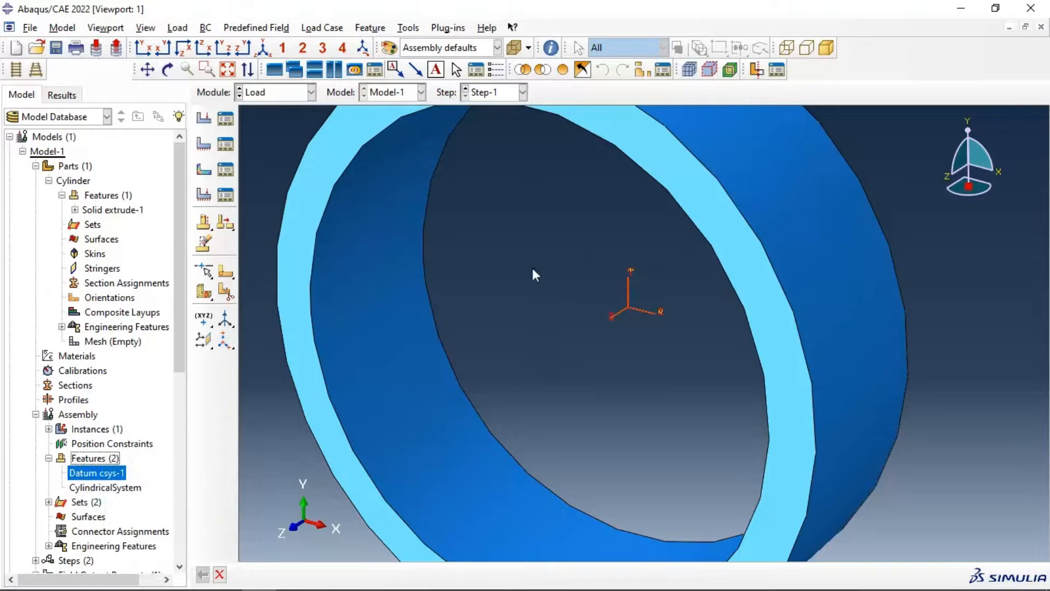
scroll(655, 282, "down", 3)
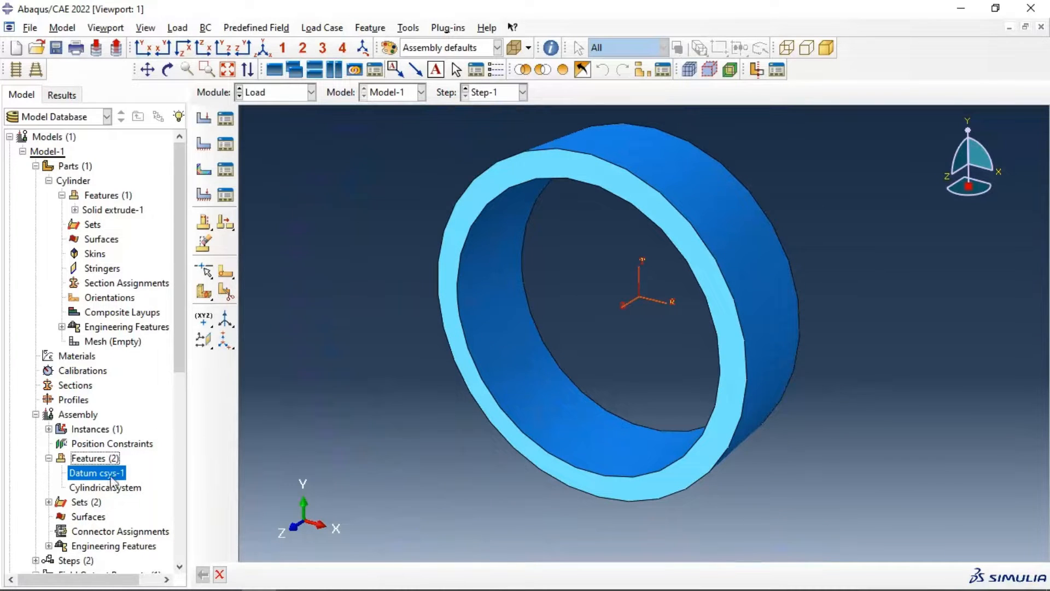
right_click(112, 480)
left_click(254, 421)
- Start a mechanical Displacement/Rotation boundary condition named BC-1 in Step-1
left_click(203, 144)
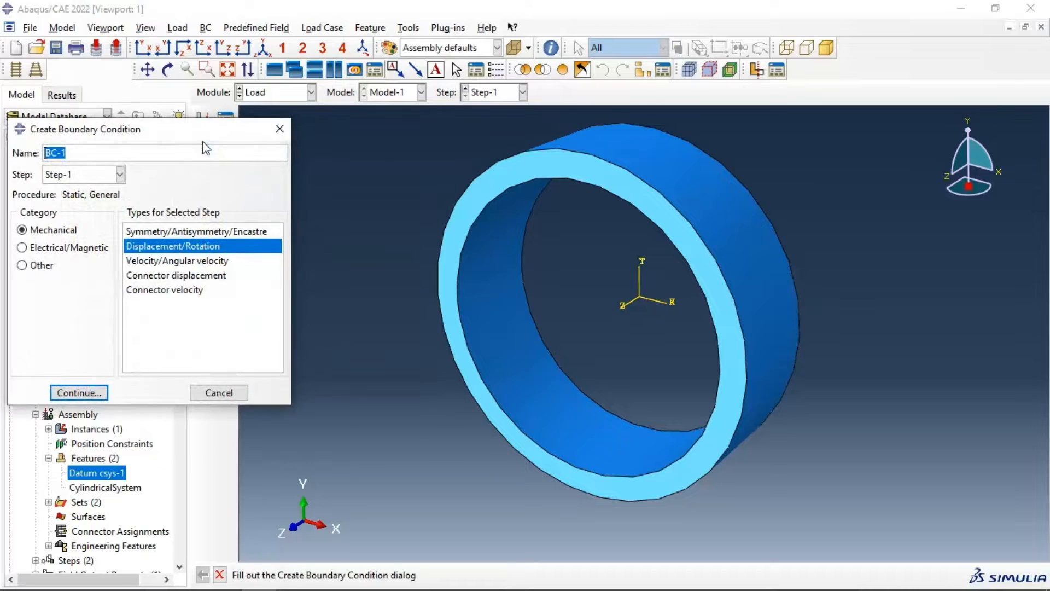
left_click(70, 175)
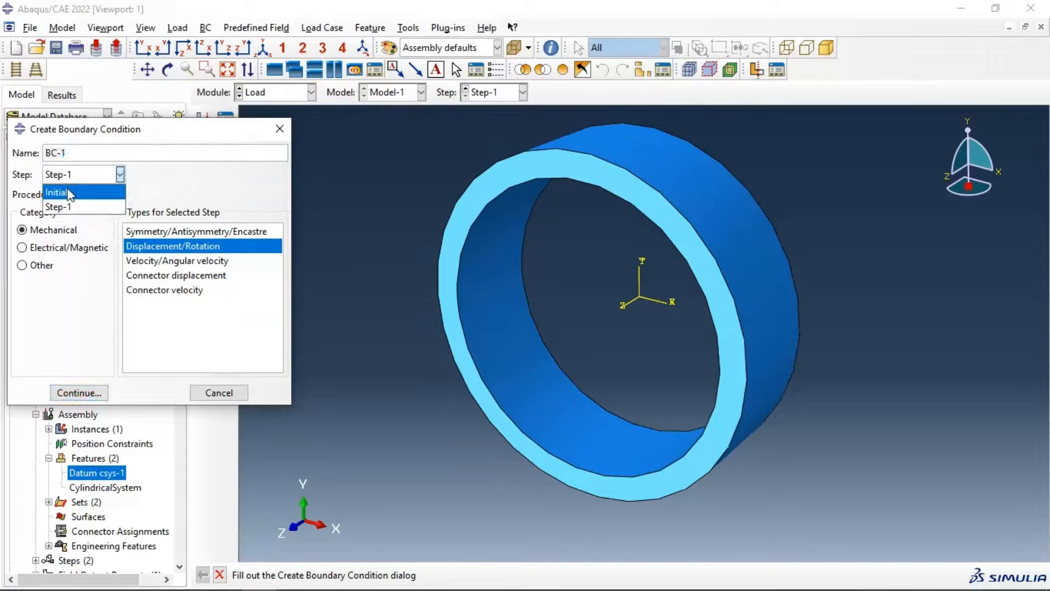
left_click(60, 188)
left_click(70, 175)
left_click(62, 203)
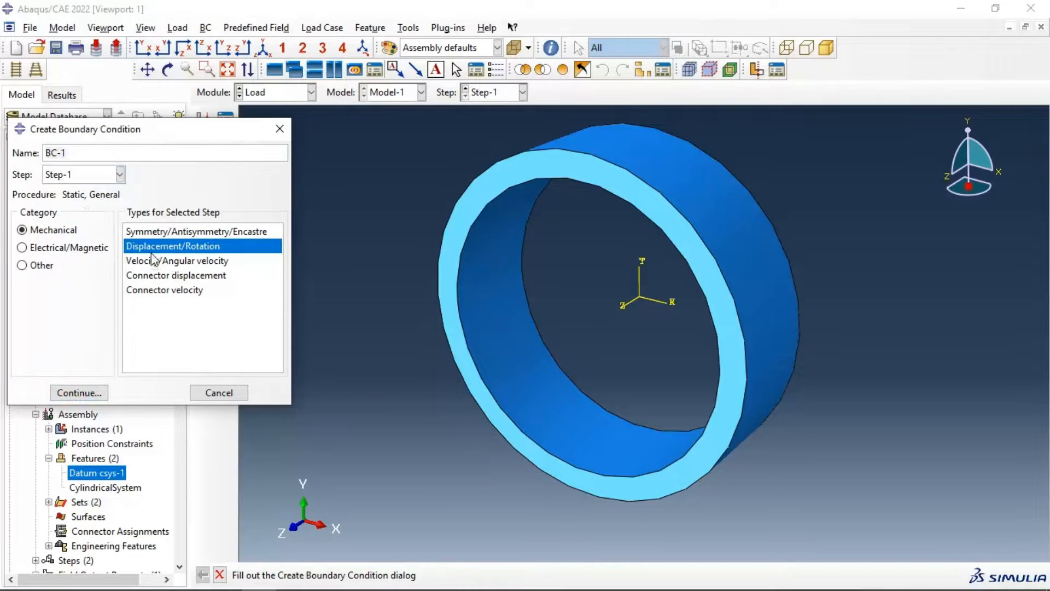
left_click(103, 395)
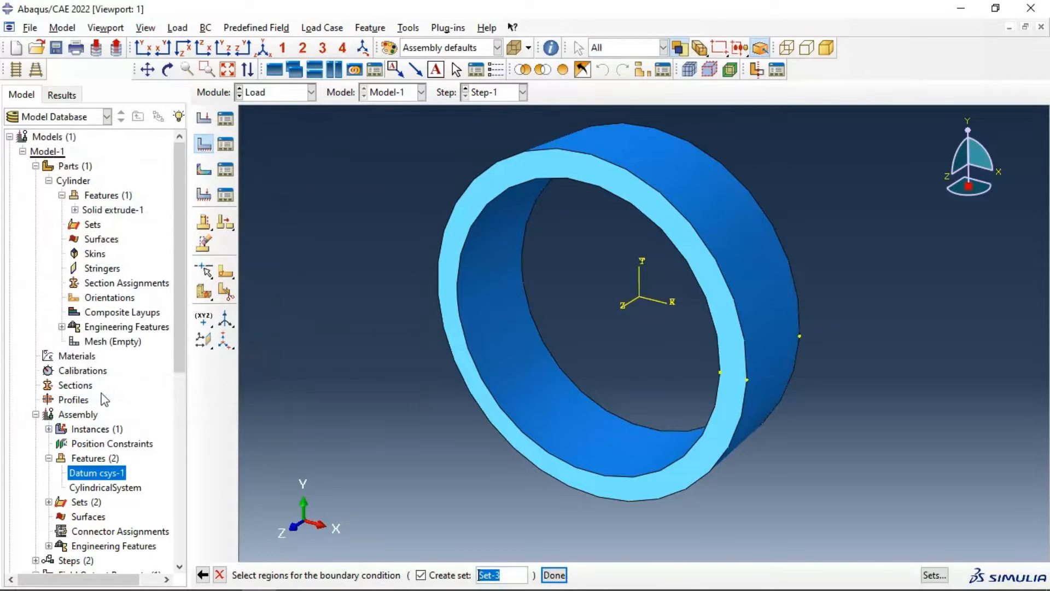
- Apply the boundary condition to the cylinder's outer surface without creating a set, with U1 set to 1 in the global coordinate system
left_click(777, 342)
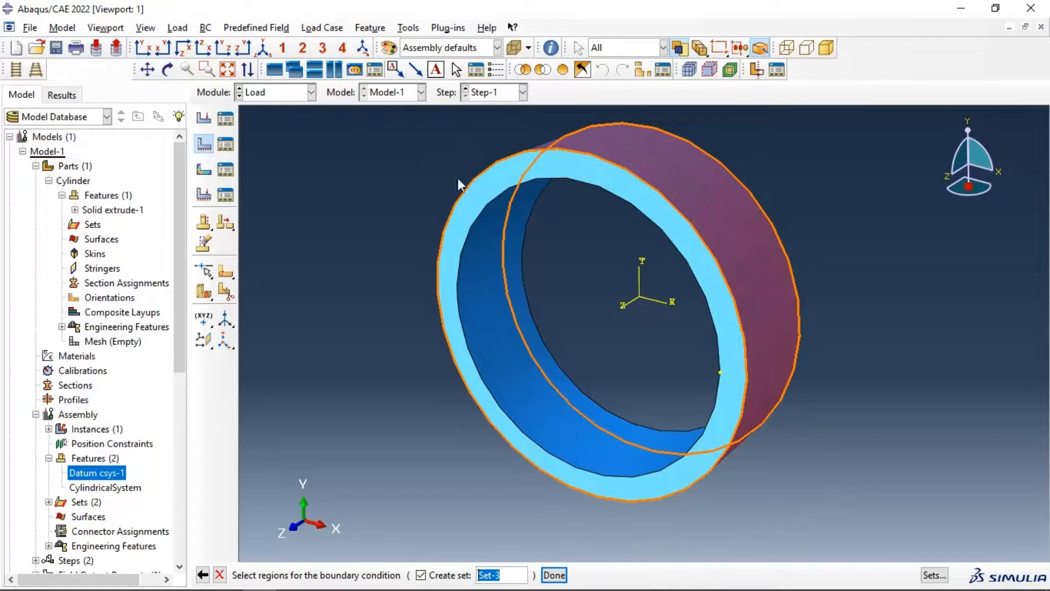
left_click(420, 575)
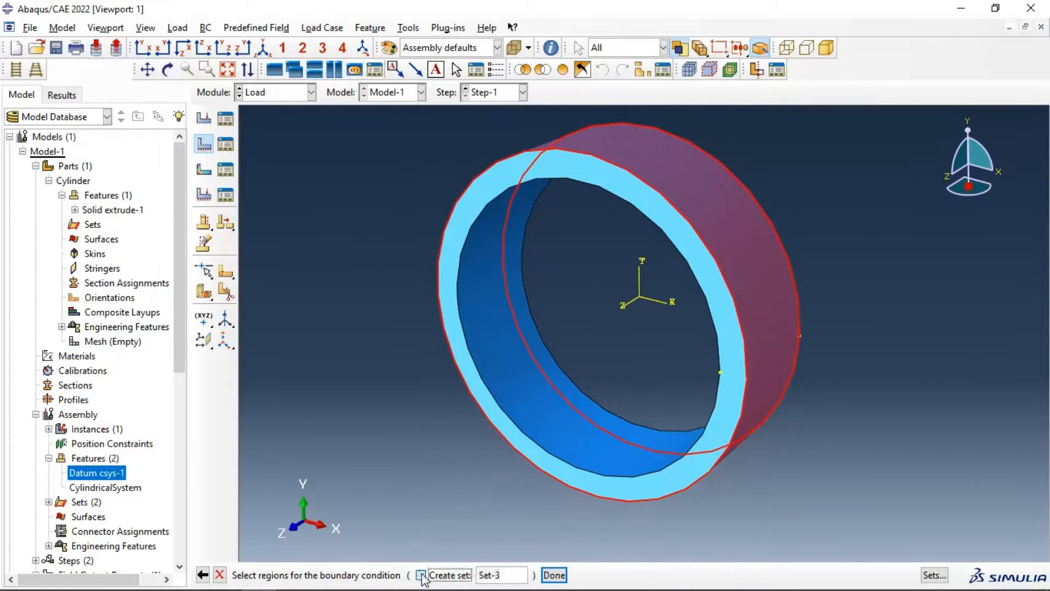
left_click(498, 575)
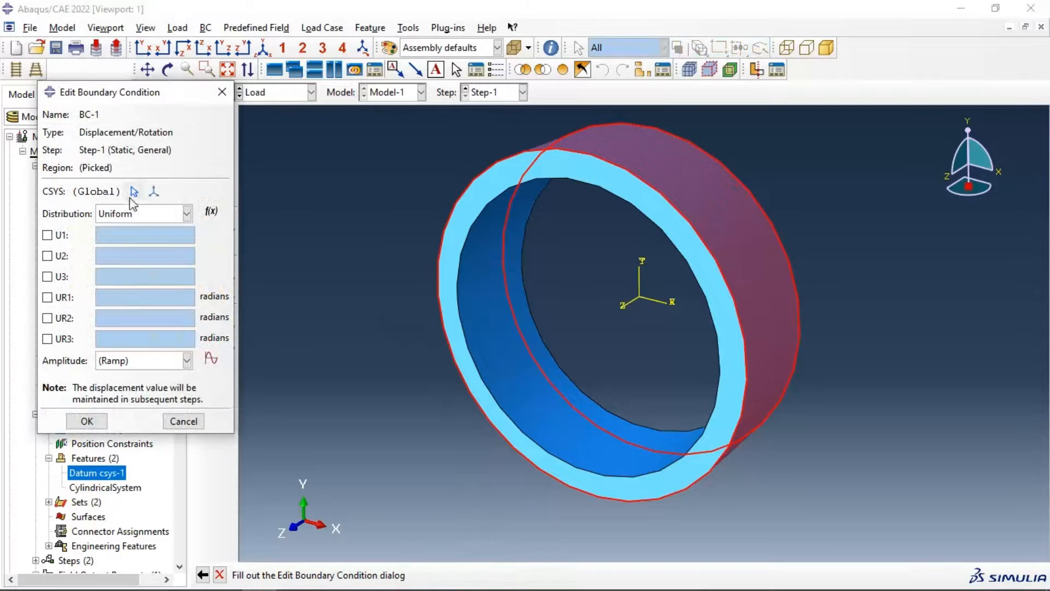
left_click(47, 235)
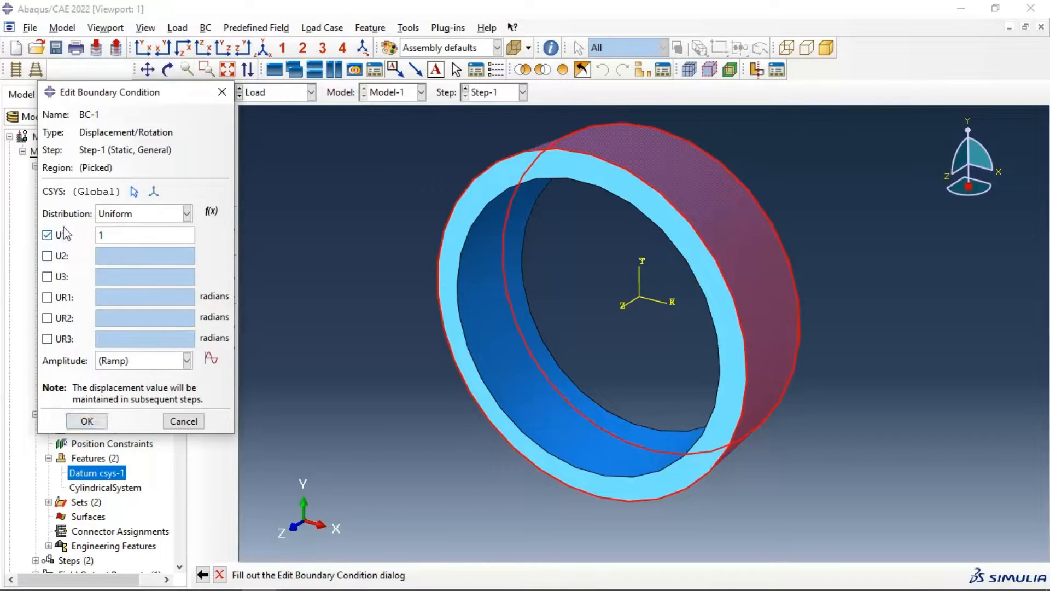
left_click(87, 421)
- Change the coordinate system of boundary condition BC-1 in Step-1 from global to CylindricalSystem
scroll(621, 265, "down", 1)
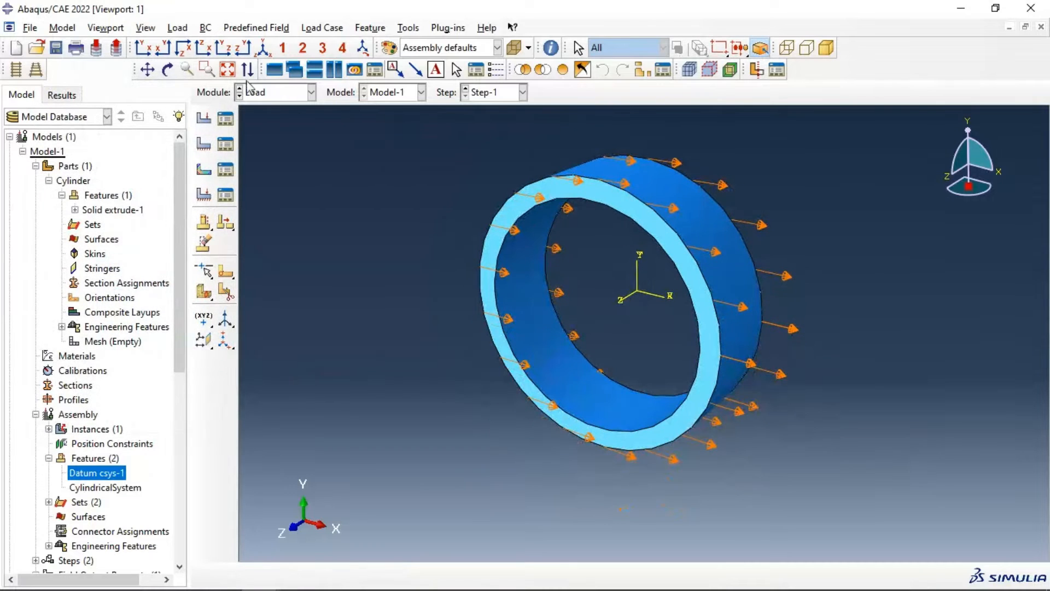
left_click(142, 48)
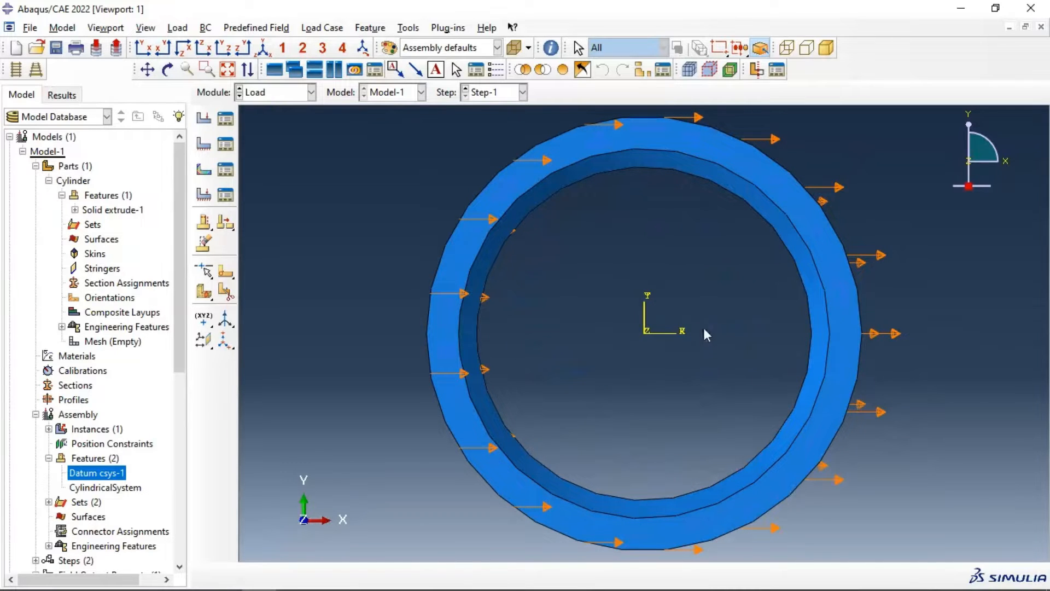
scroll(684, 336, "up", 2)
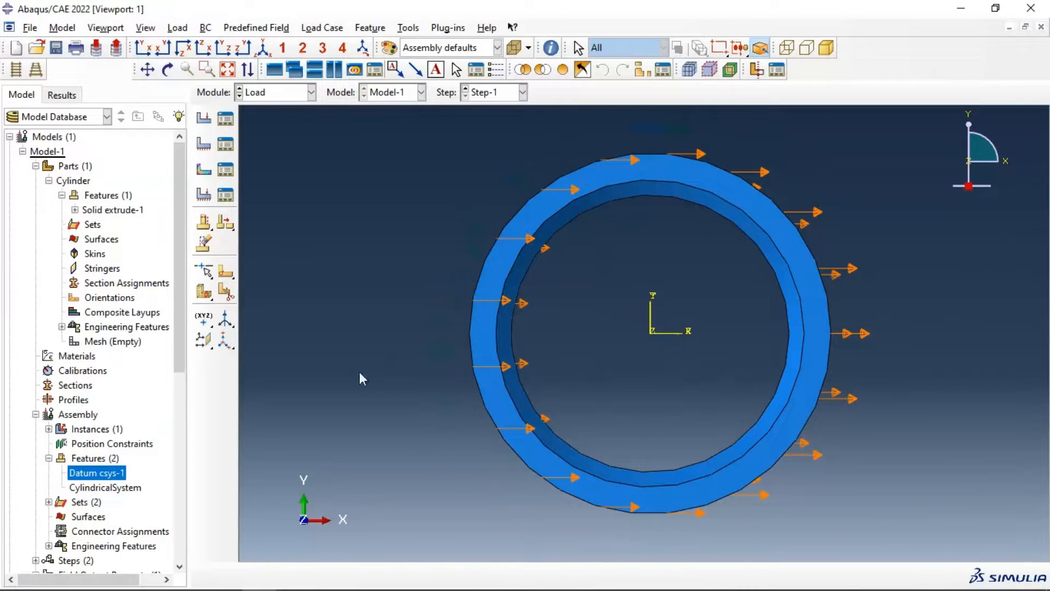
left_click(225, 144)
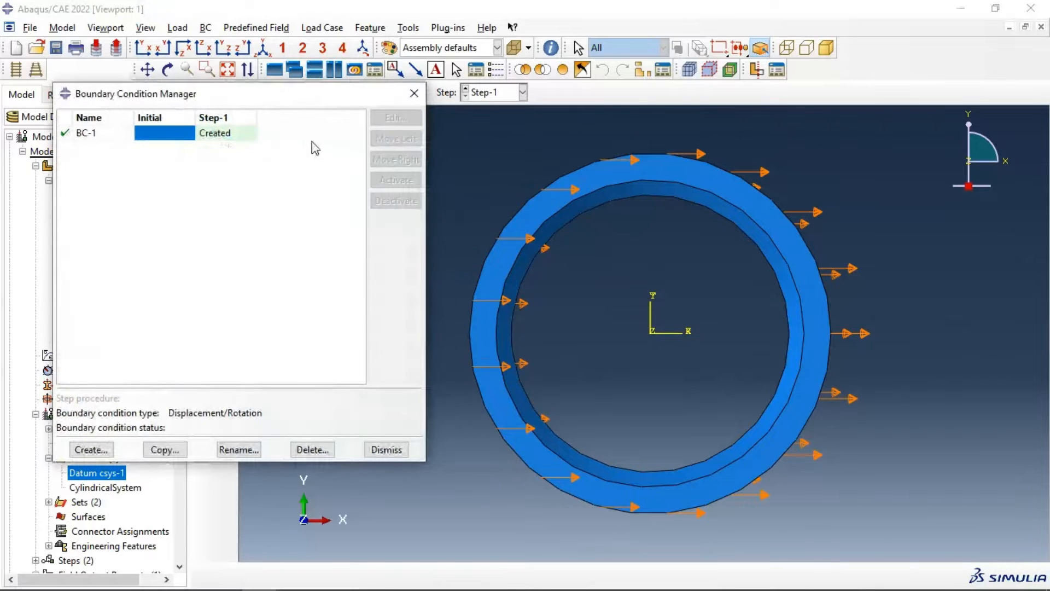
left_click(210, 133)
left_click(396, 119)
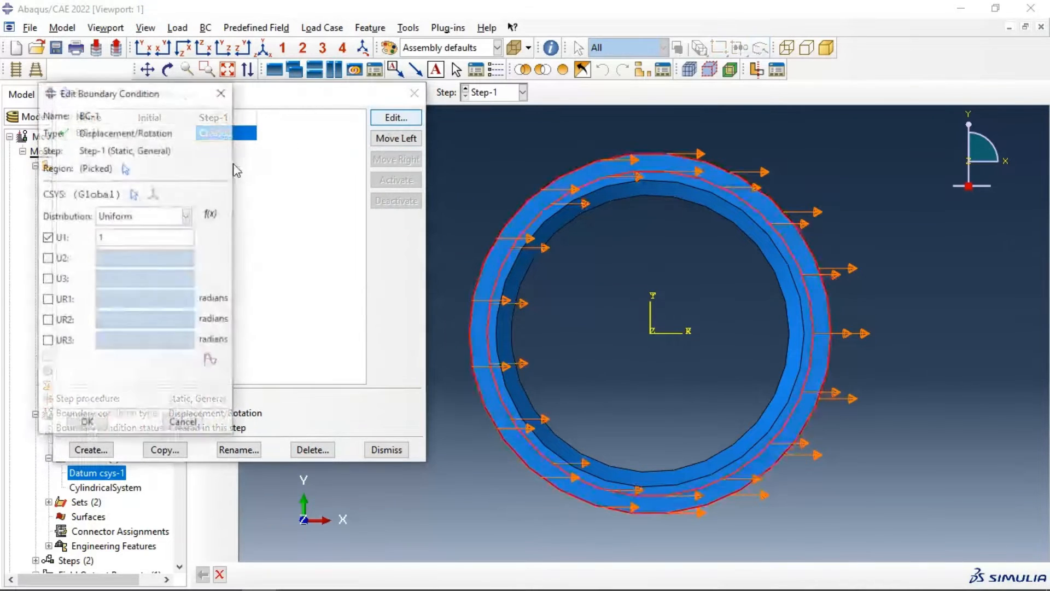
left_click(152, 194)
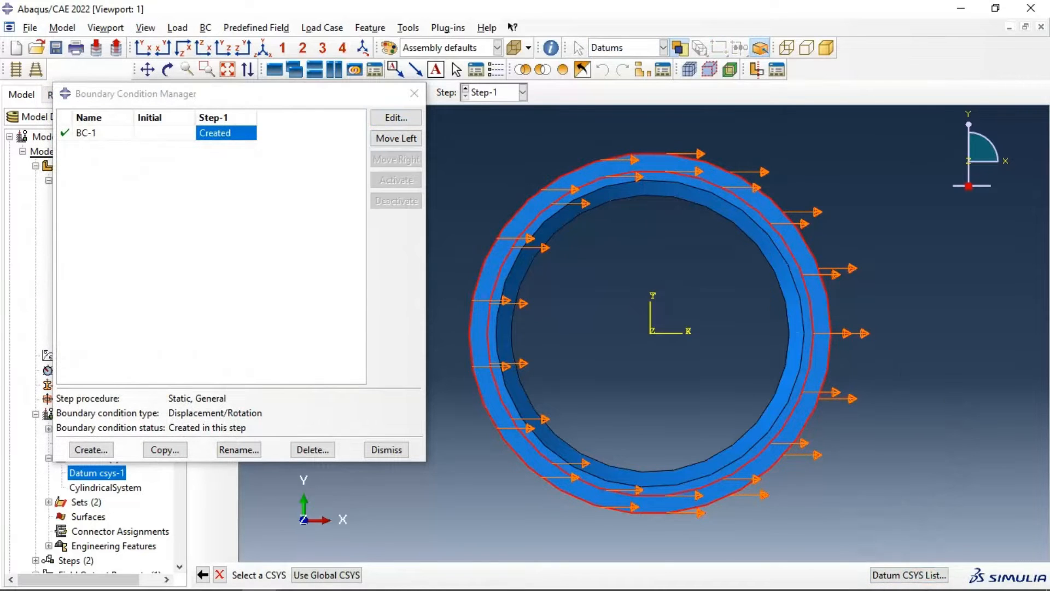
left_click(936, 575)
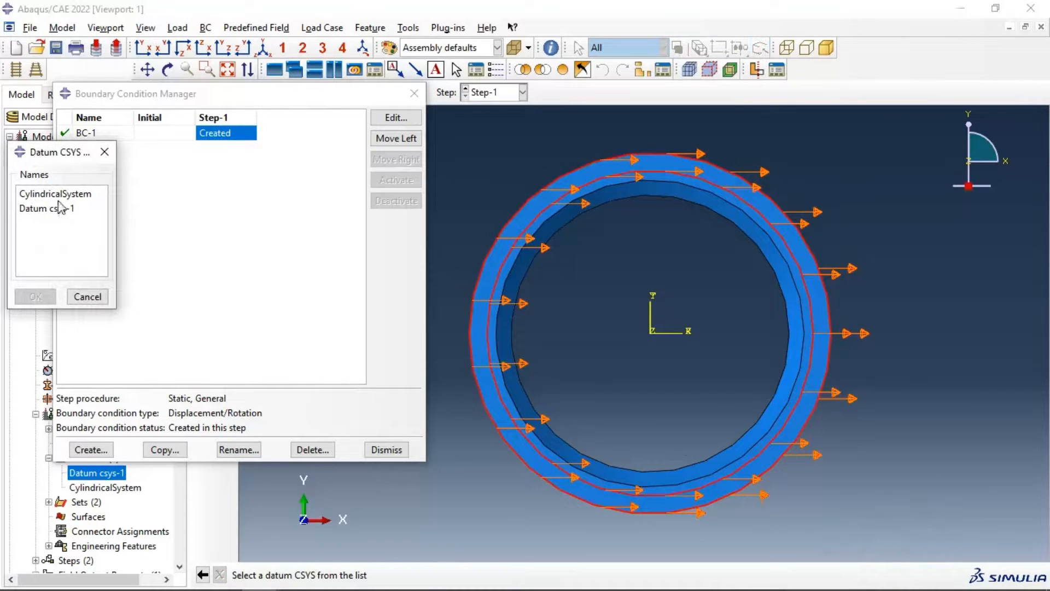
left_click(65, 193)
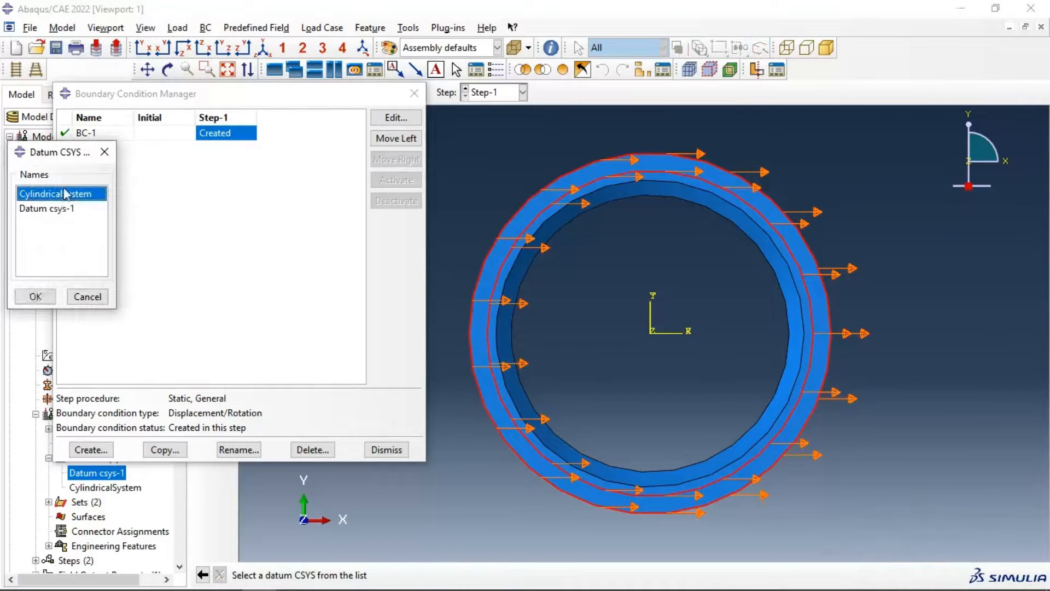
left_click(35, 296)
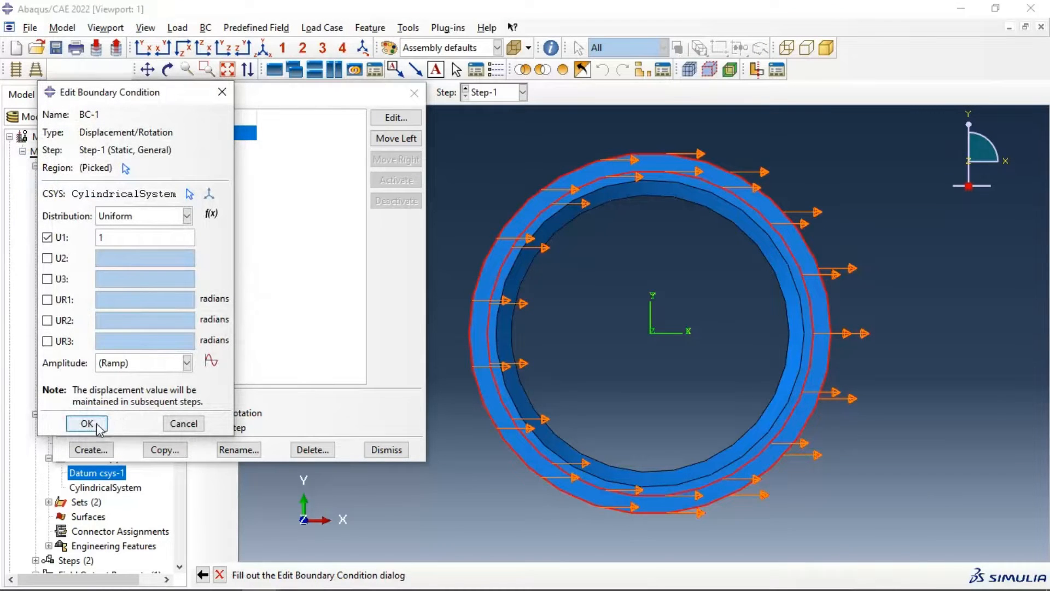
left_click(101, 424)
scroll(826, 256, "down", 3)
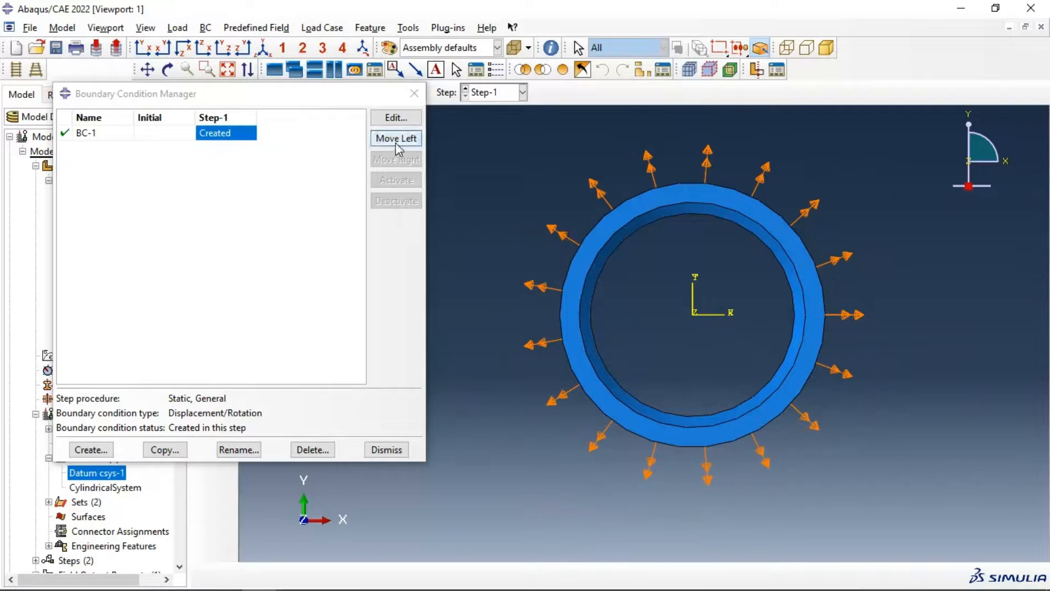
- Edit BC-1 to release U1 and prescribe U2 as 1 in CylindricalSystem
left_click(384, 122)
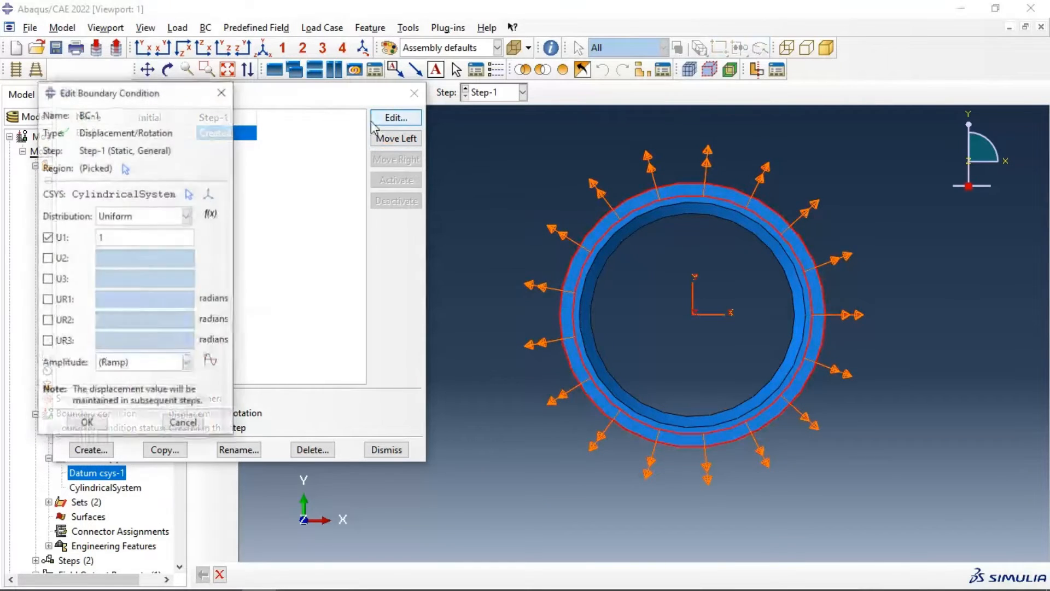
left_click(47, 237)
left_click(47, 259)
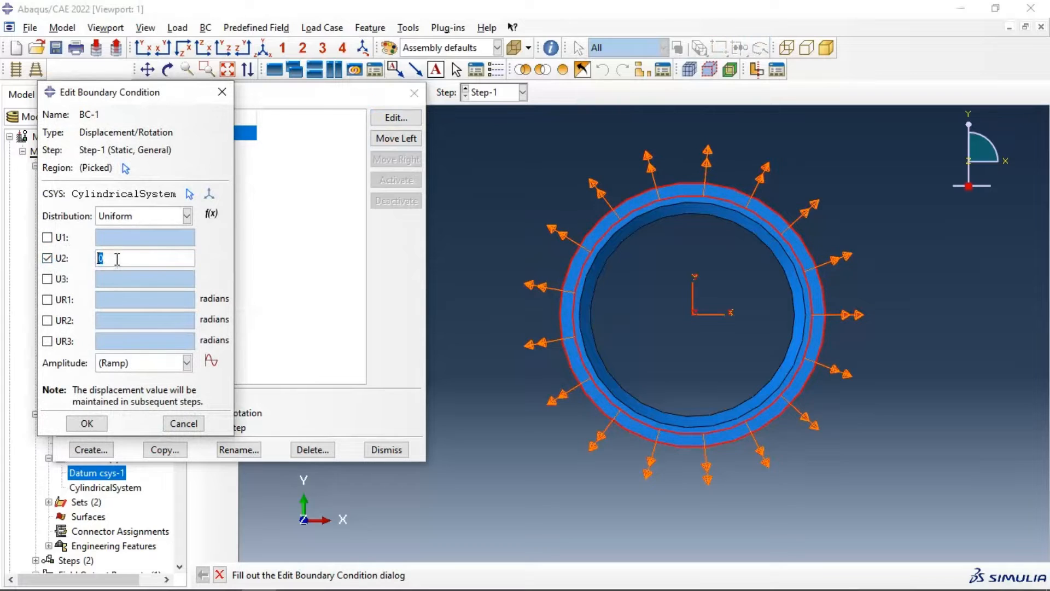
type("1")
left_click(87, 424)
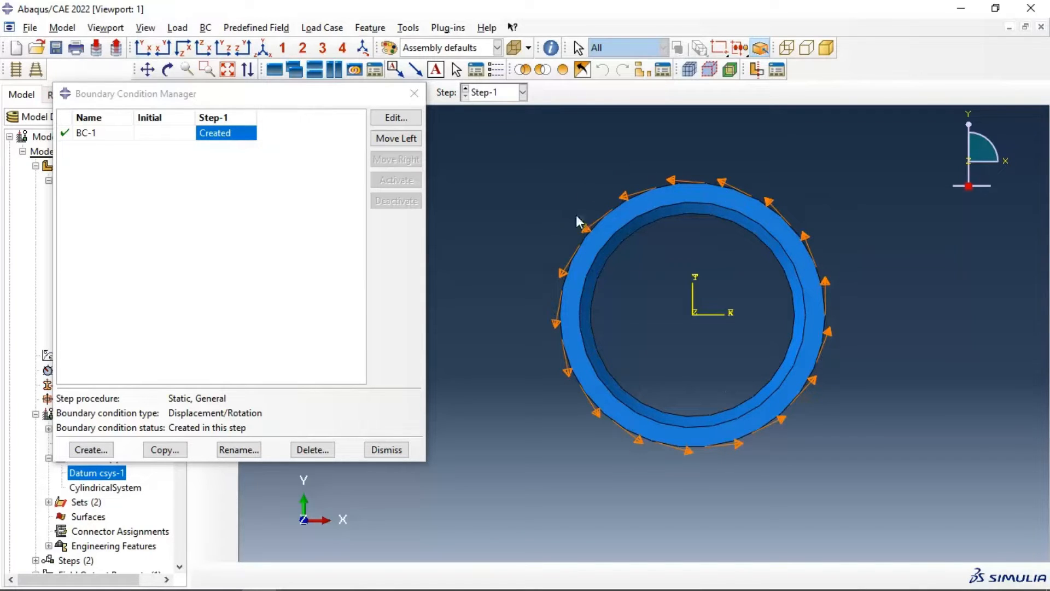
- Switch the coordinate system of BC-1 to Datum csys-1, keeping the U2 displacement
left_click(167, 70)
left_click_drag(557, 188, 620, 205)
left_click_drag(662, 308, 553, 247)
left_click(389, 117)
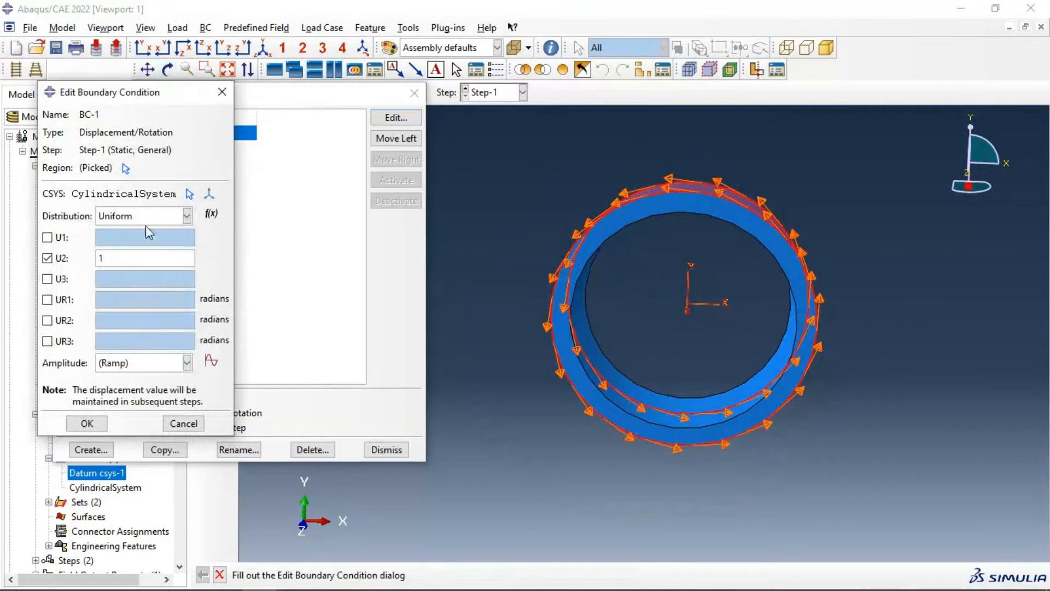
left_click(189, 194)
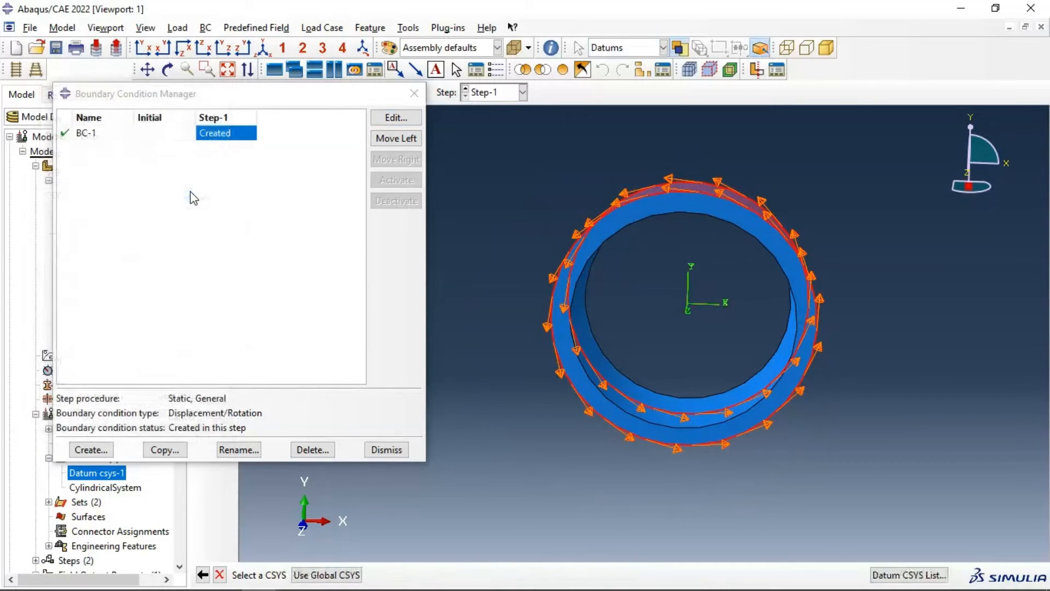
left_click(910, 575)
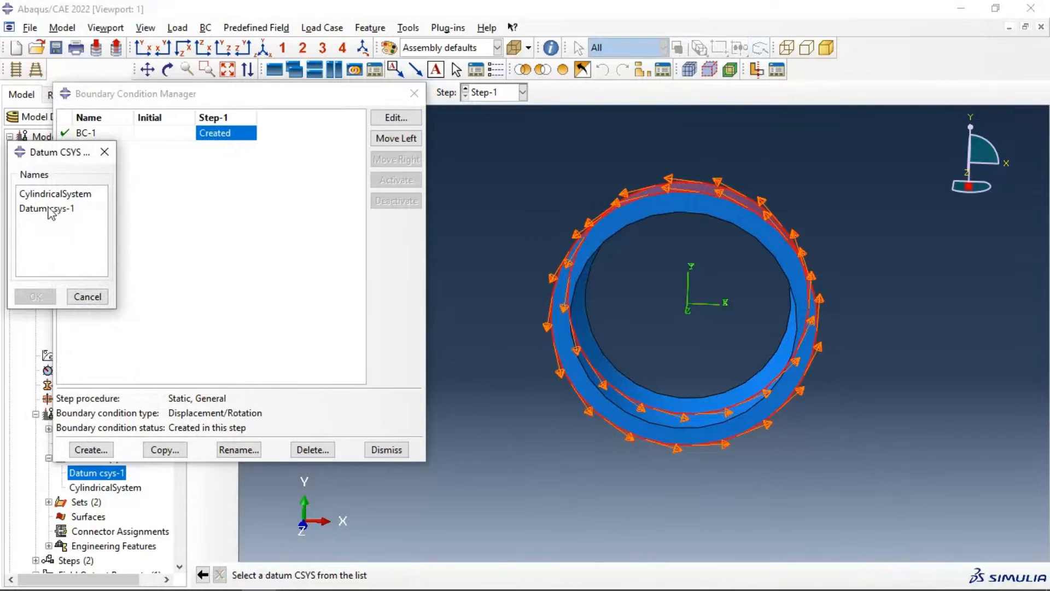
left_click(47, 210)
left_click(35, 297)
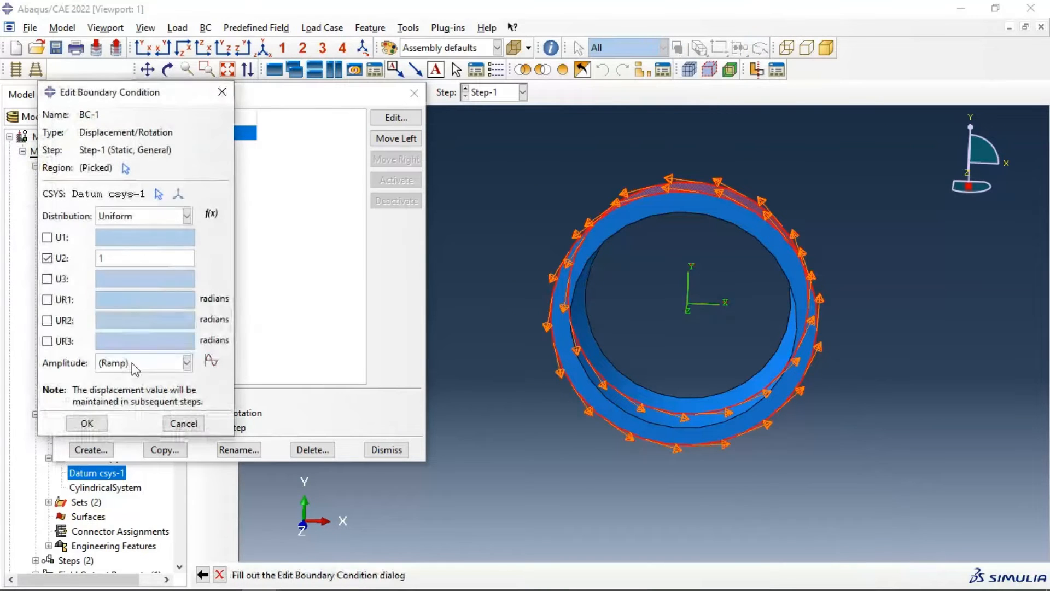
left_click(89, 424)
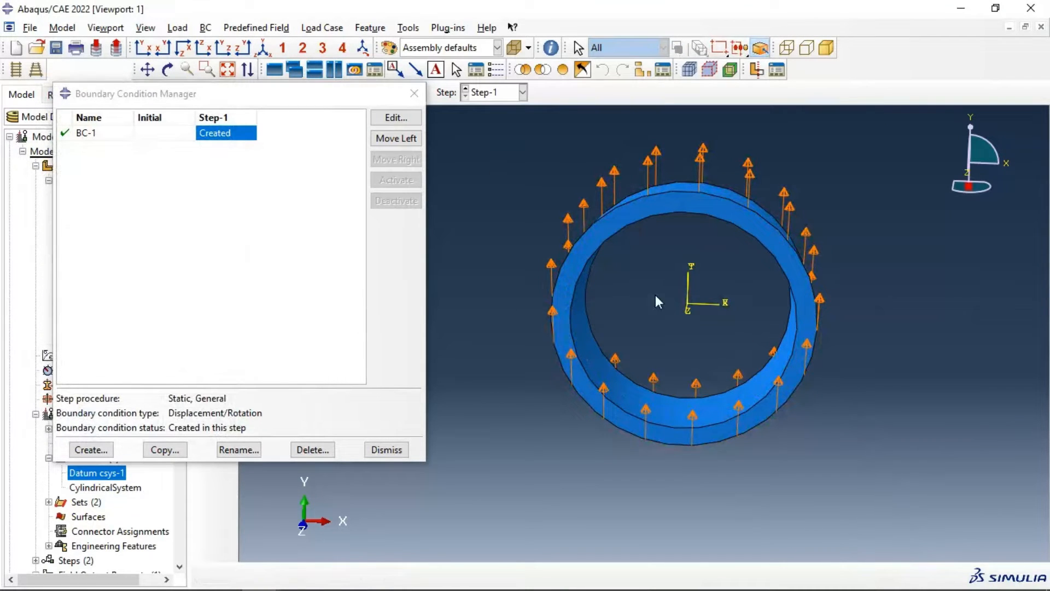
- Inspect the displacement arrows from different angles and set BC-1's coordinate system back to CylindricalSystem
left_click(168, 70)
left_click_drag(618, 218, 686, 210)
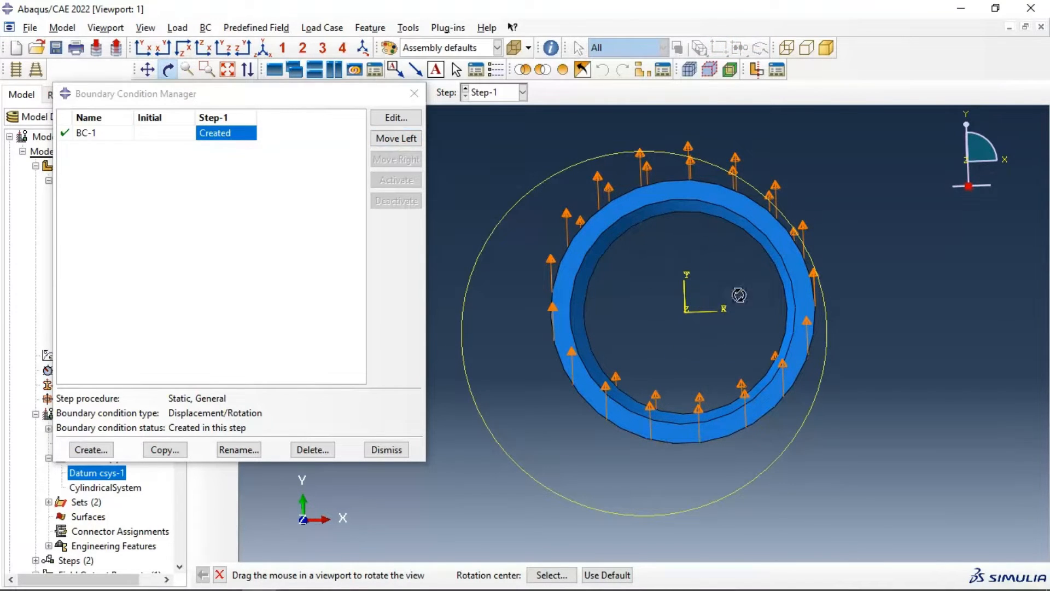
left_click_drag(666, 223, 675, 253)
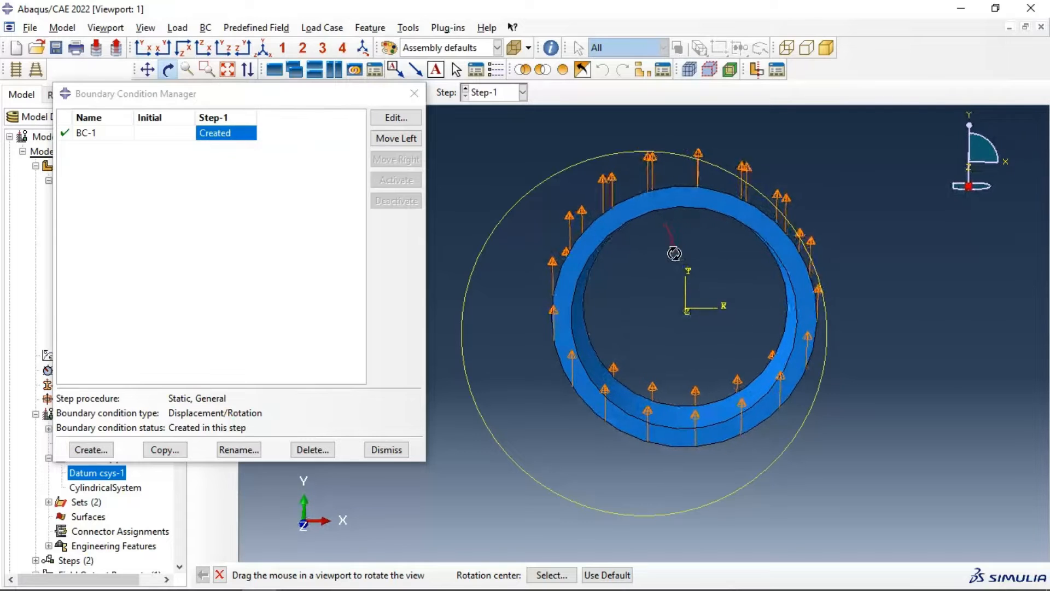
left_click(394, 120)
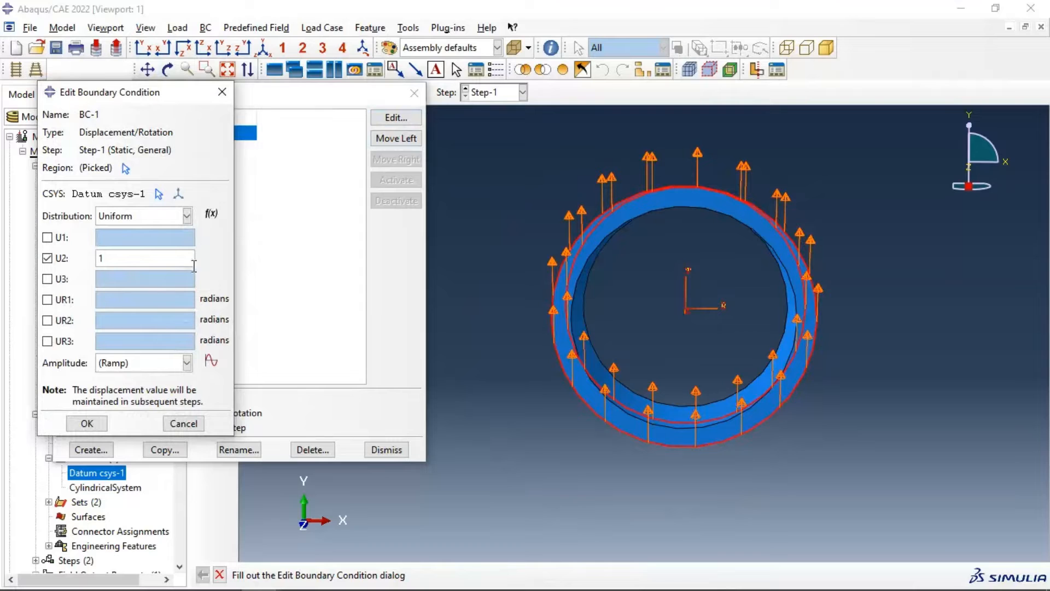
left_click(160, 195)
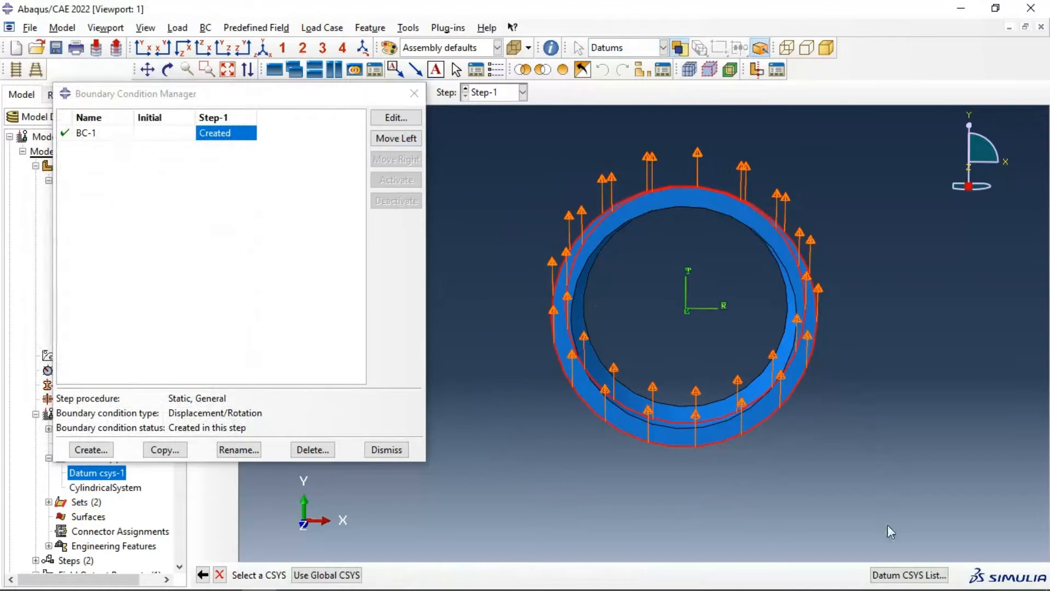
left_click(893, 573)
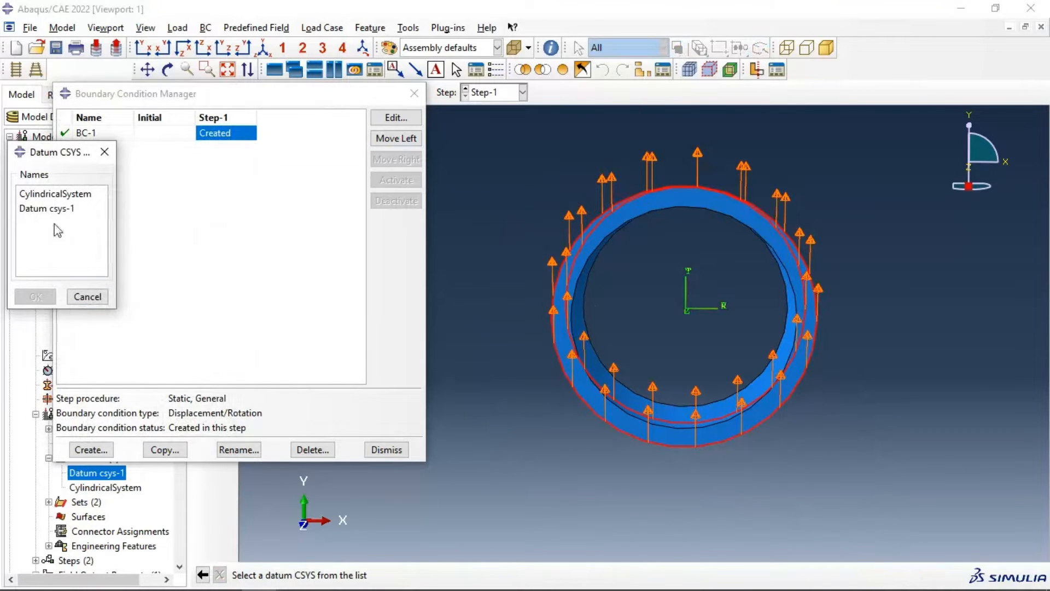
left_click(55, 197)
left_click(35, 296)
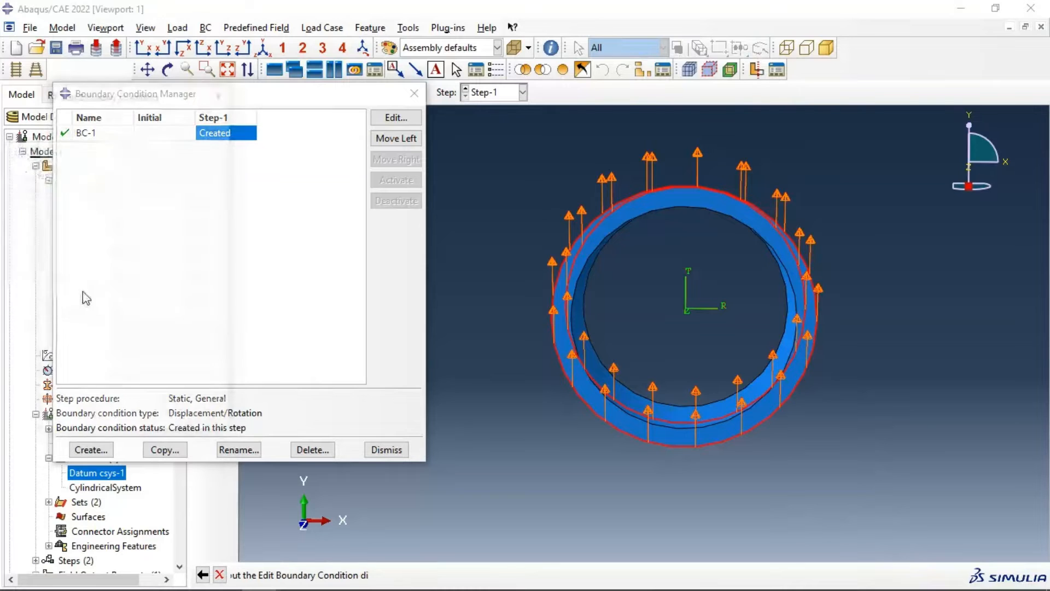
left_click(87, 424)
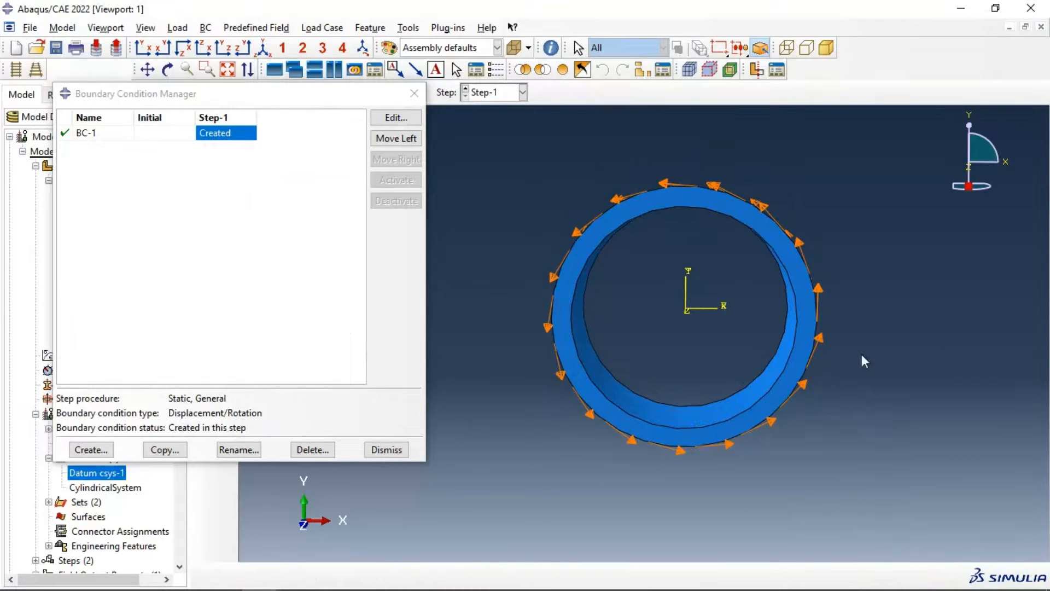
- Prescribe U3 instead of U2 in BC-1, inspect the axial arrows around the cylinder, and close the Boundary Condition Manager
left_click(396, 118)
left_click(47, 279)
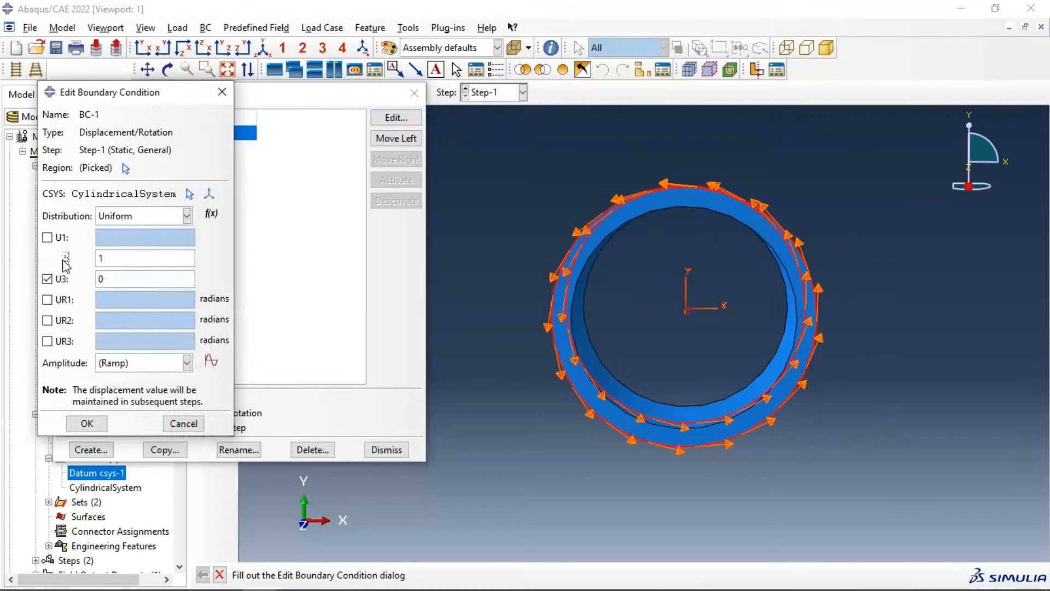
left_click(47, 258)
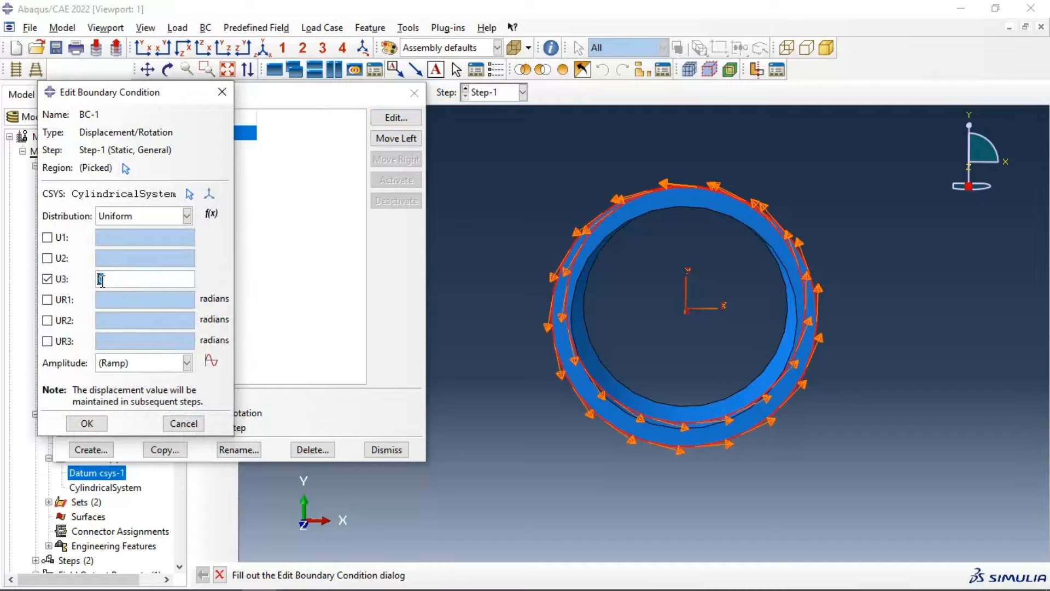
left_click(90, 423)
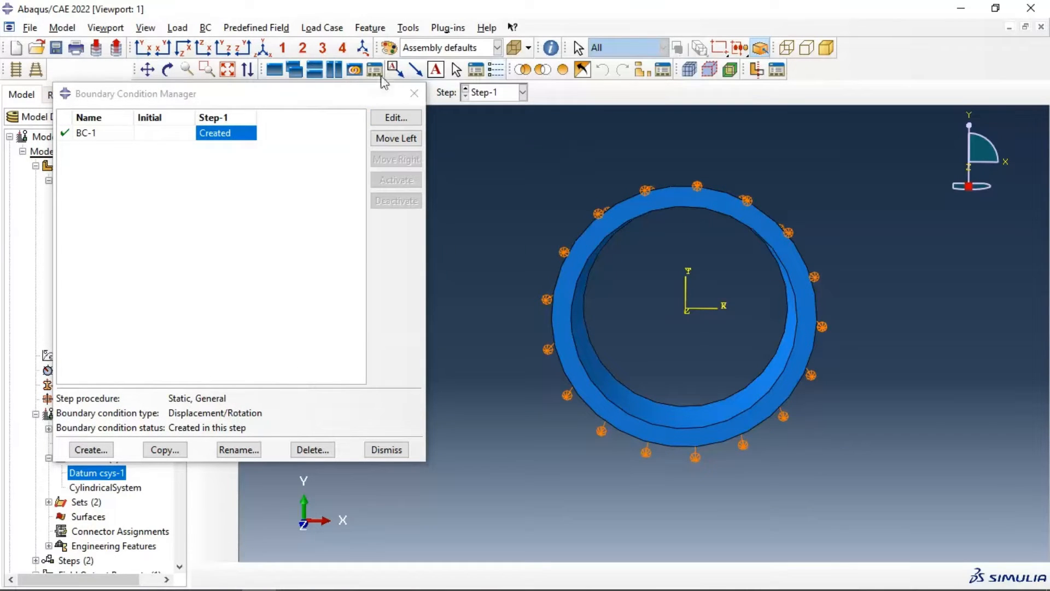
left_click(167, 69)
left_click_drag(664, 251, 692, 291)
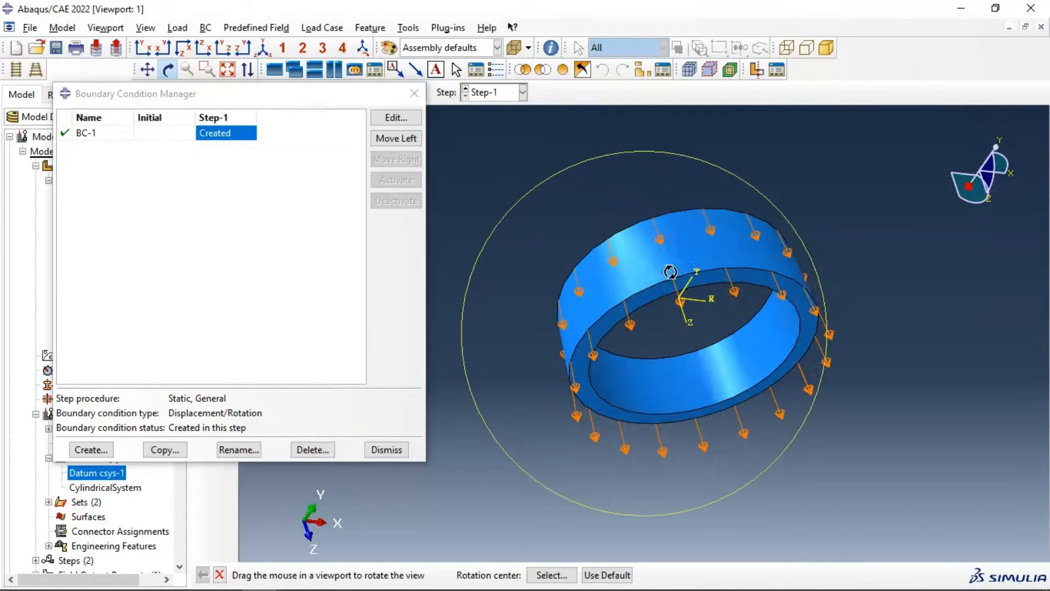
left_click_drag(711, 243, 726, 271)
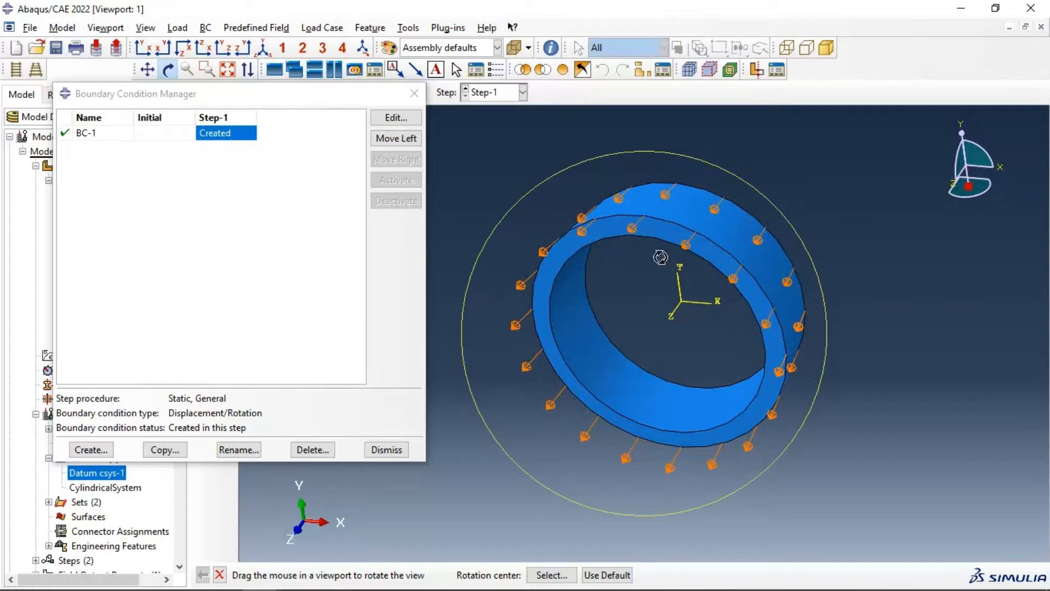
left_click(387, 449)
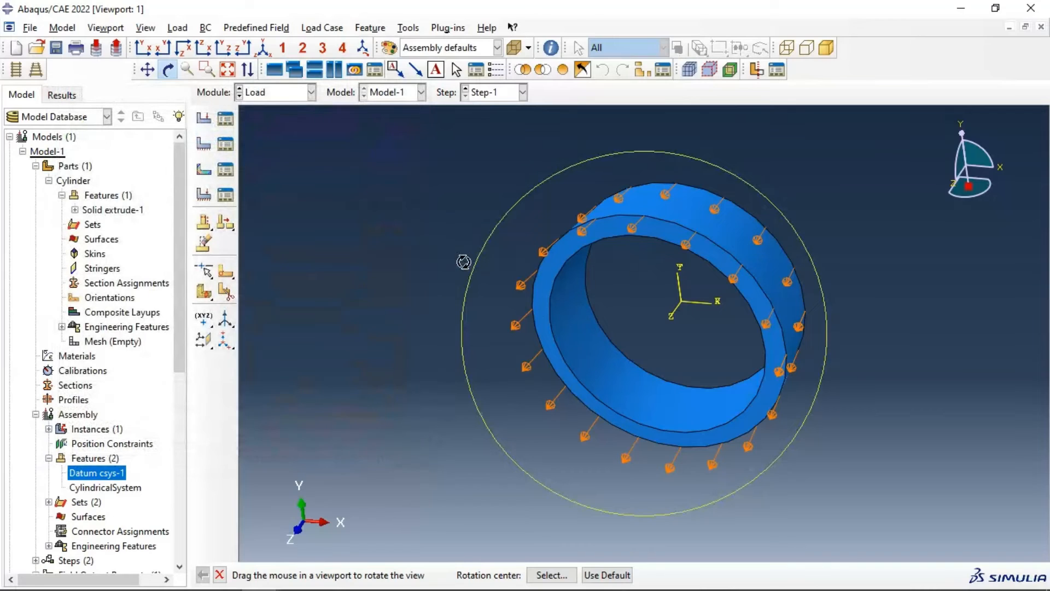
- Create cylindrical datum CylindricalSystem2 with origin 0,0,0, R-axis through the near face's center point and R-Theta plane through a far inner-edge vertex
left_click(225, 339)
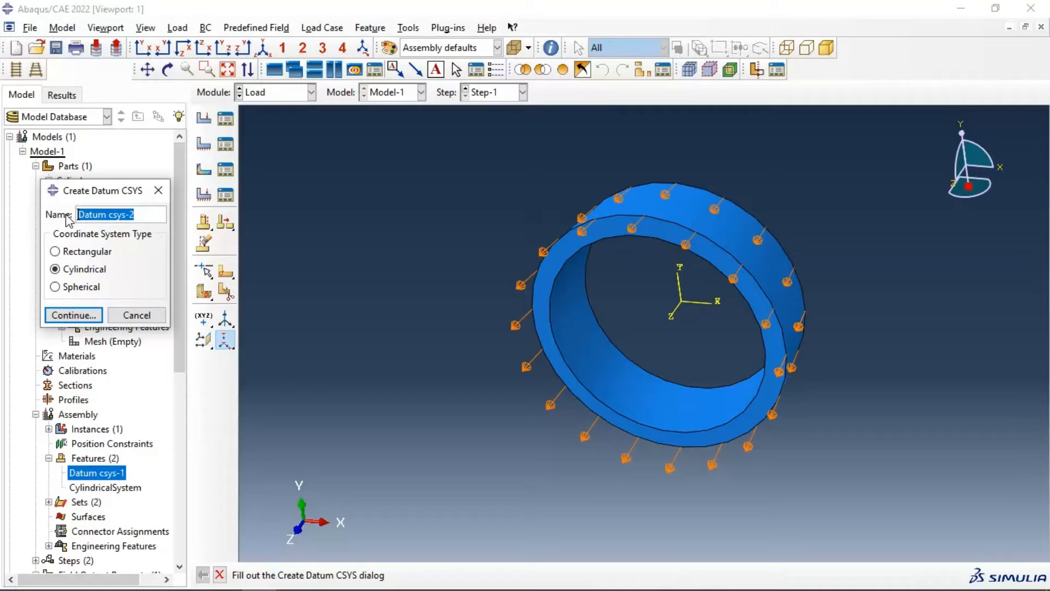
type("CylindricalSystem2")
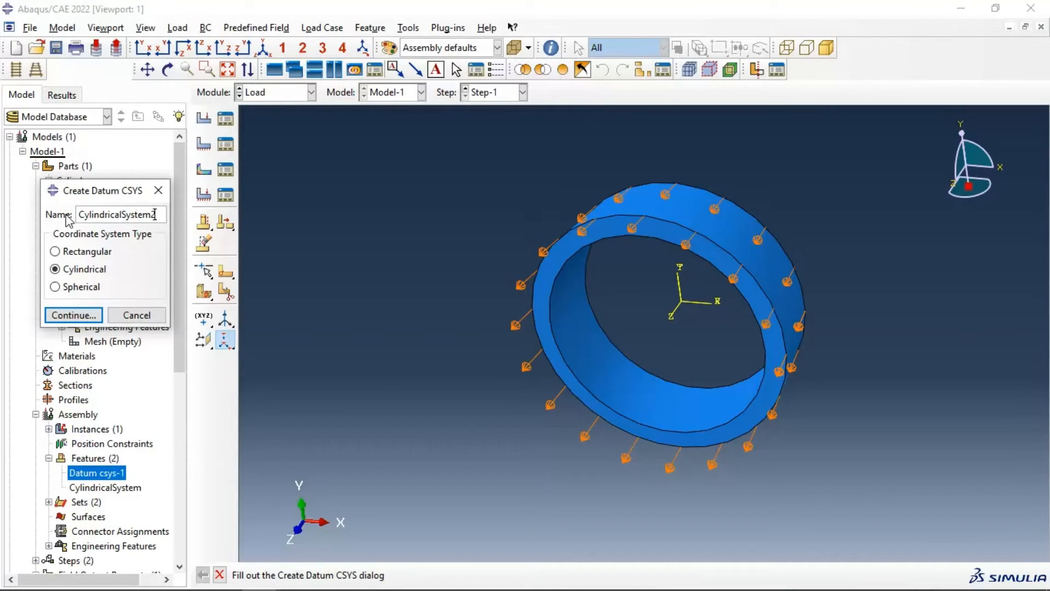
left_click(76, 315)
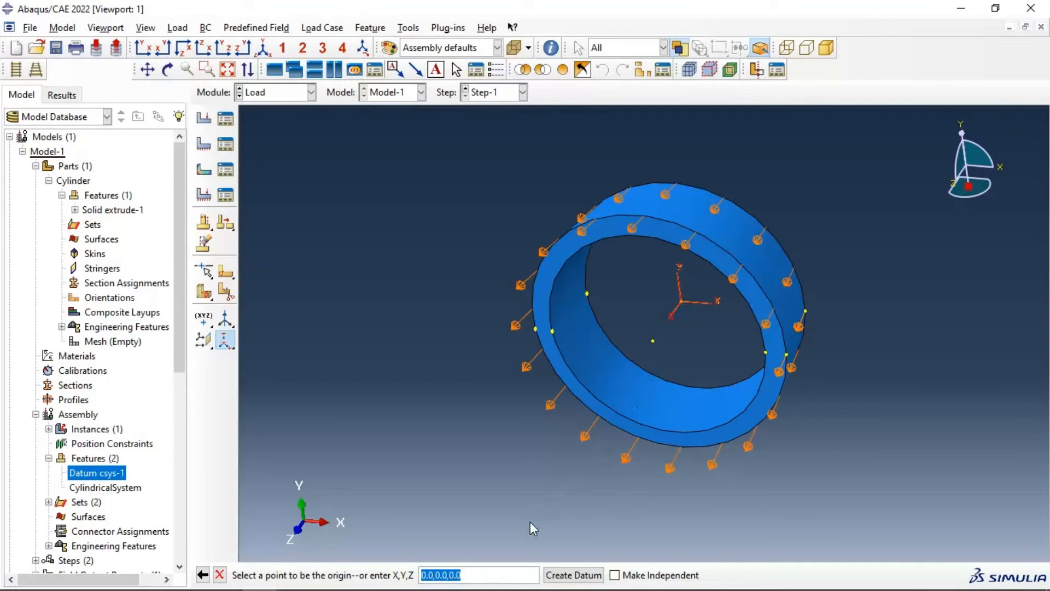
key("Return")
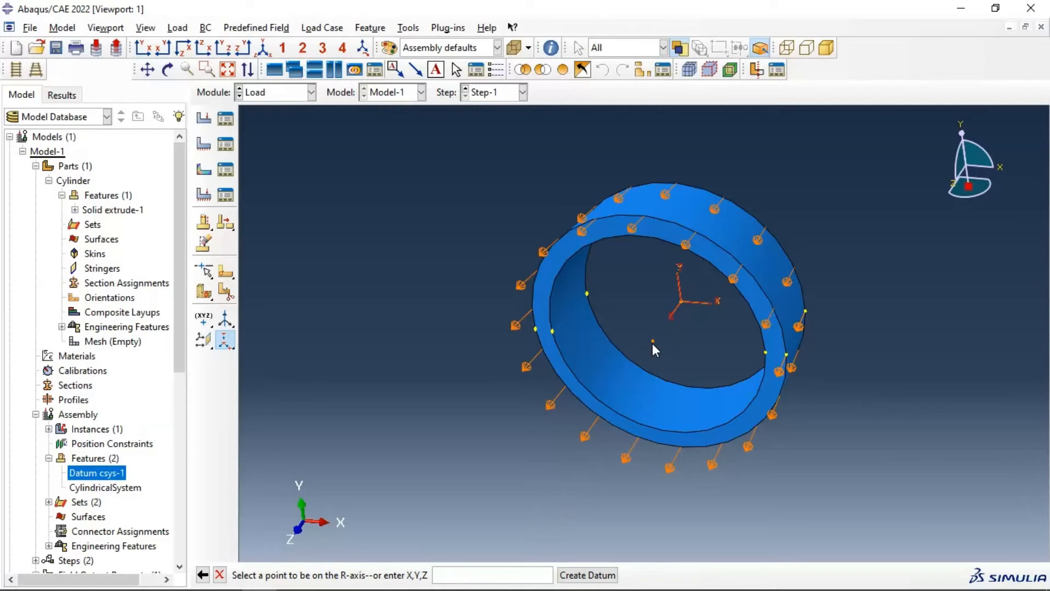
left_click(653, 343)
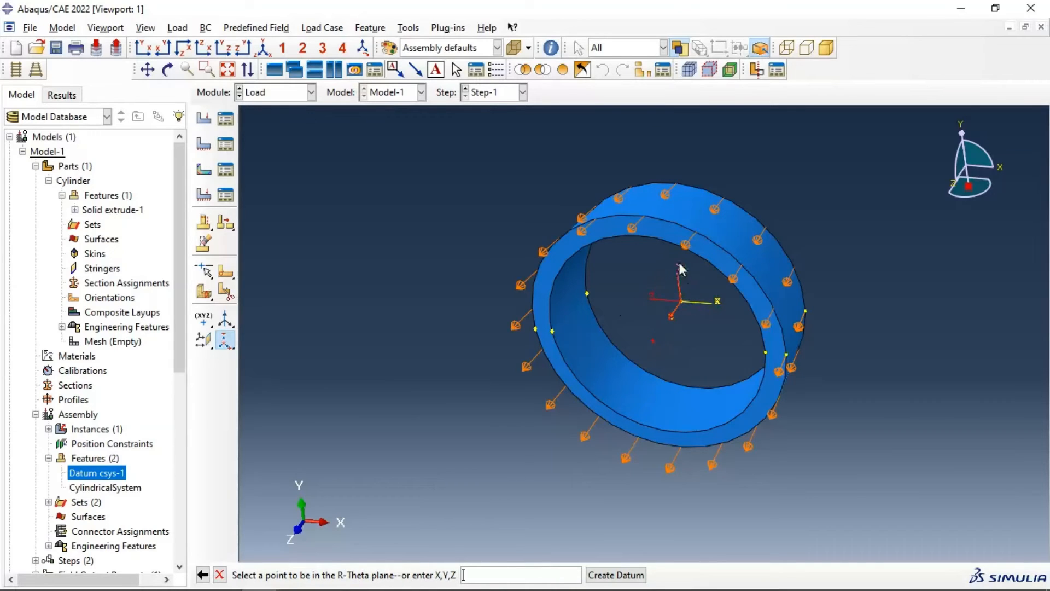
left_click(586, 293)
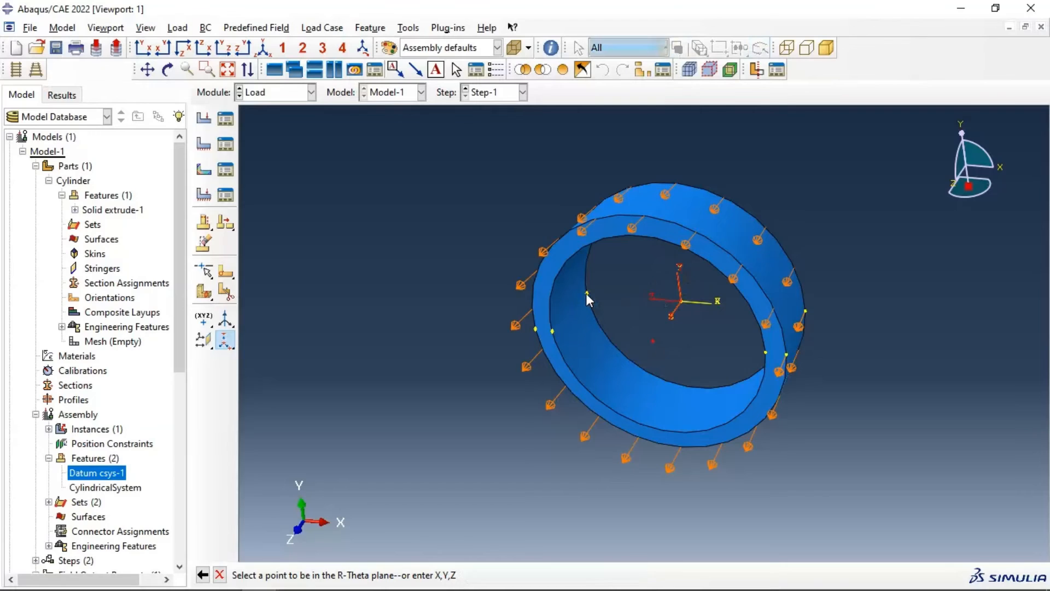
left_click(136, 315)
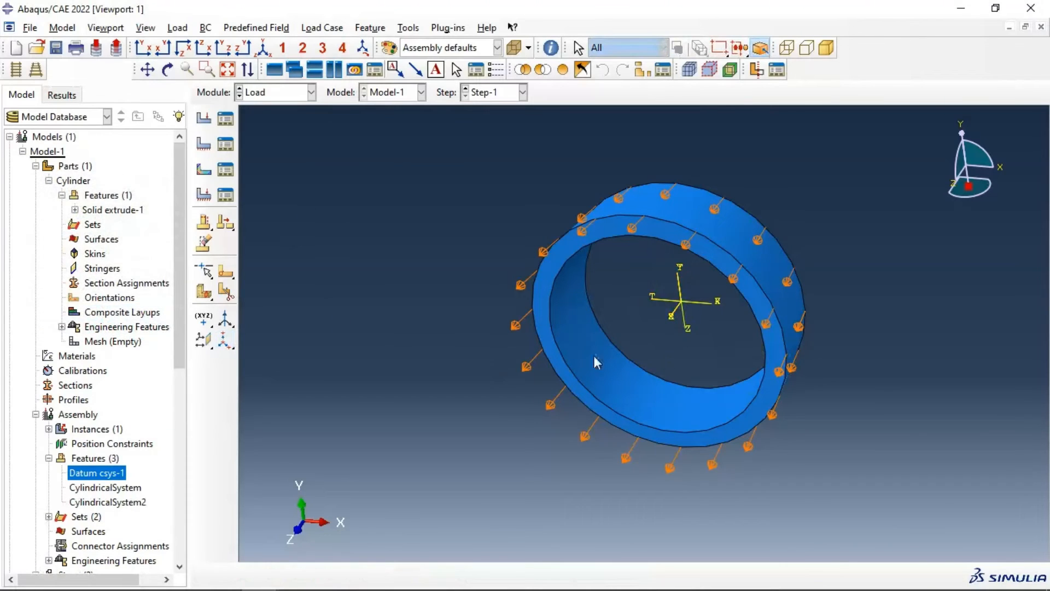
- Suppress the CylindricalSystem and Datum csys-1 features in the assembly
left_click(120, 491)
right_click(120, 491)
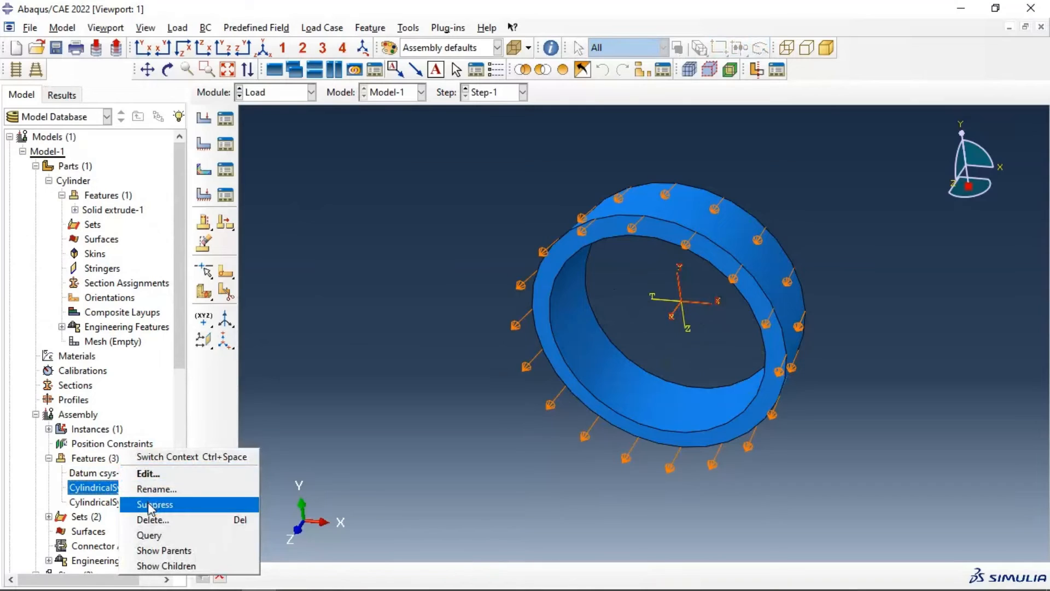
left_click(146, 502)
left_click(112, 472)
right_click(112, 472)
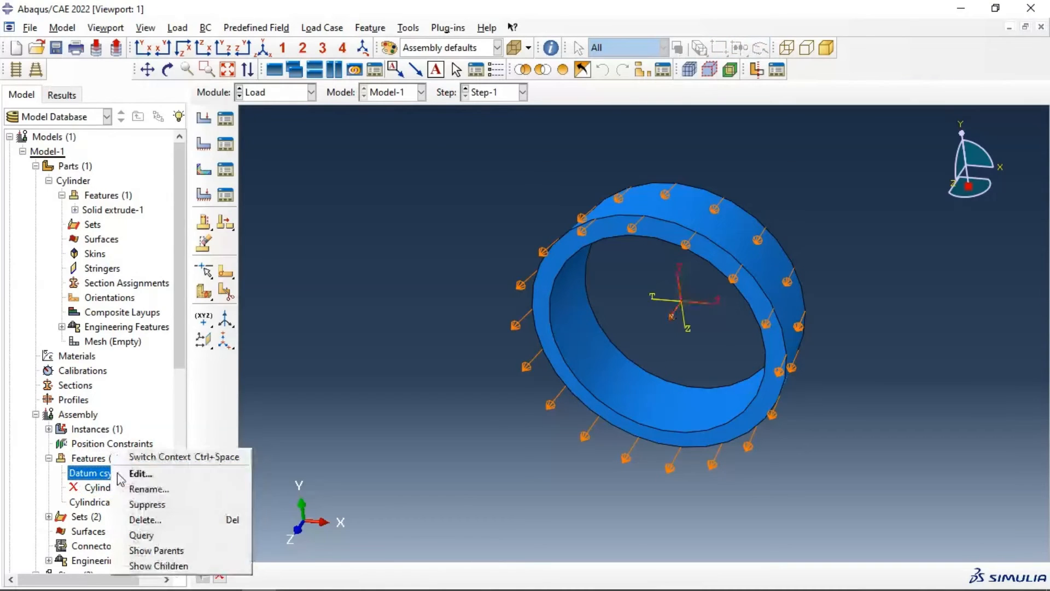
left_click(146, 504)
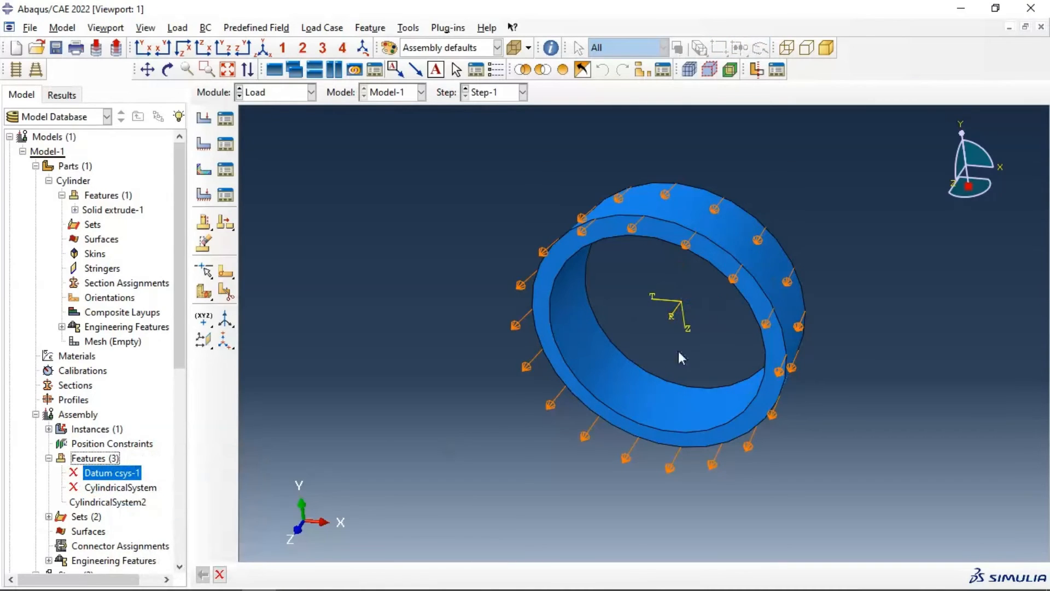
- Set BC-1's coordinate system to CylindricalSystem2, keeping the U3 displacement, and inspect the arrow directions from the front
left_click_drag(646, 328, 639, 292, "ctrl+alt")
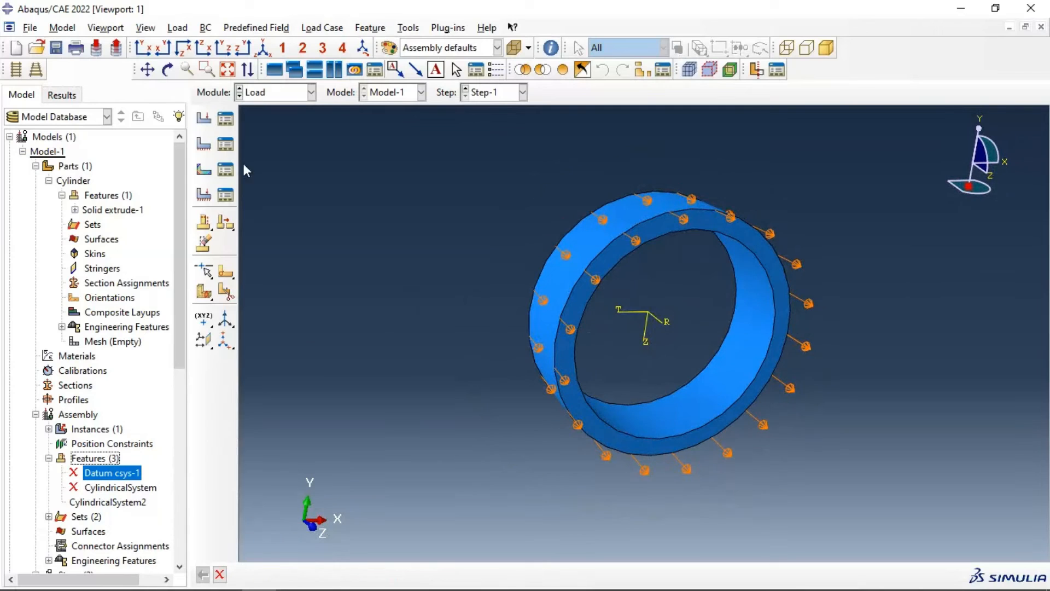
left_click(225, 144)
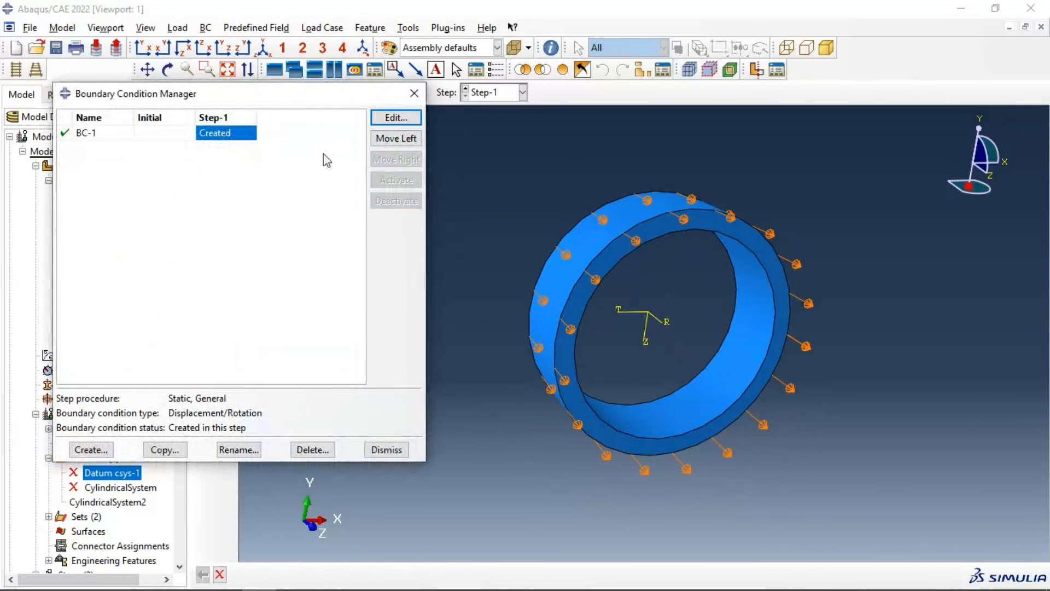
left_click(383, 117)
left_click(543, 460)
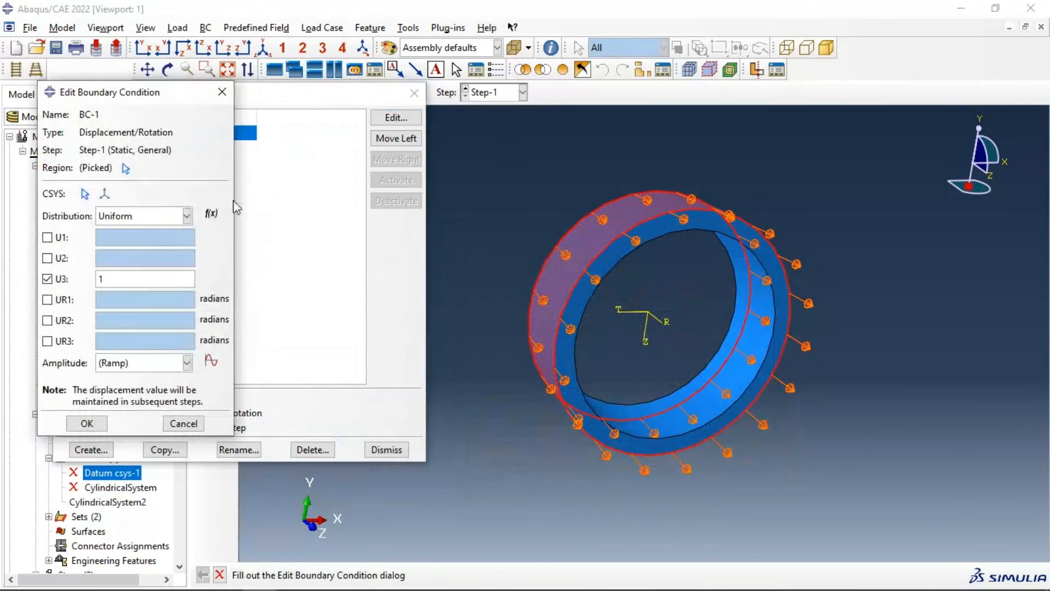
left_click(84, 193)
left_click(909, 575)
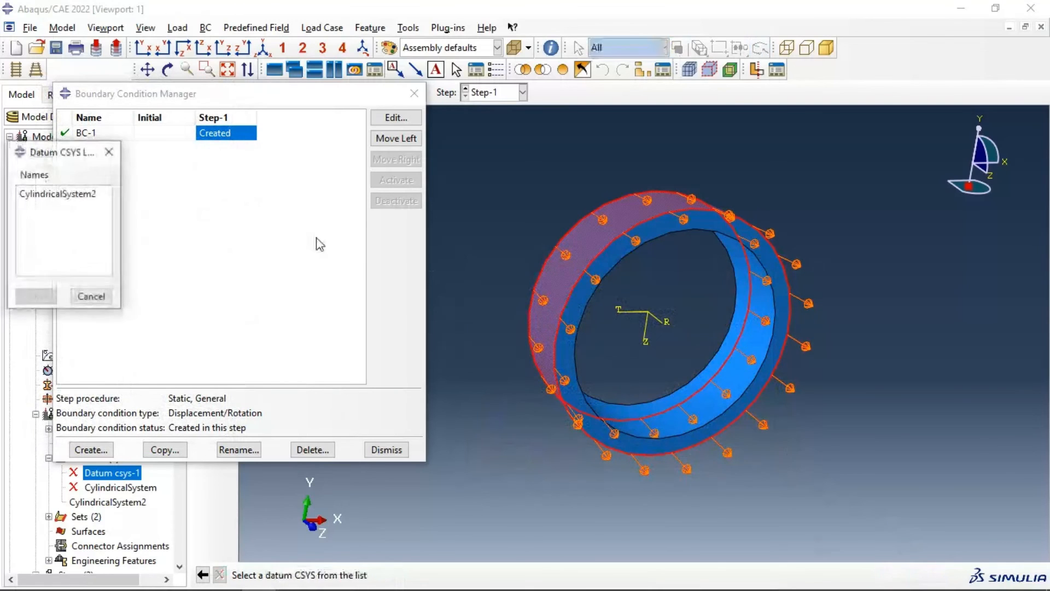
left_click(55, 194)
left_click(36, 296)
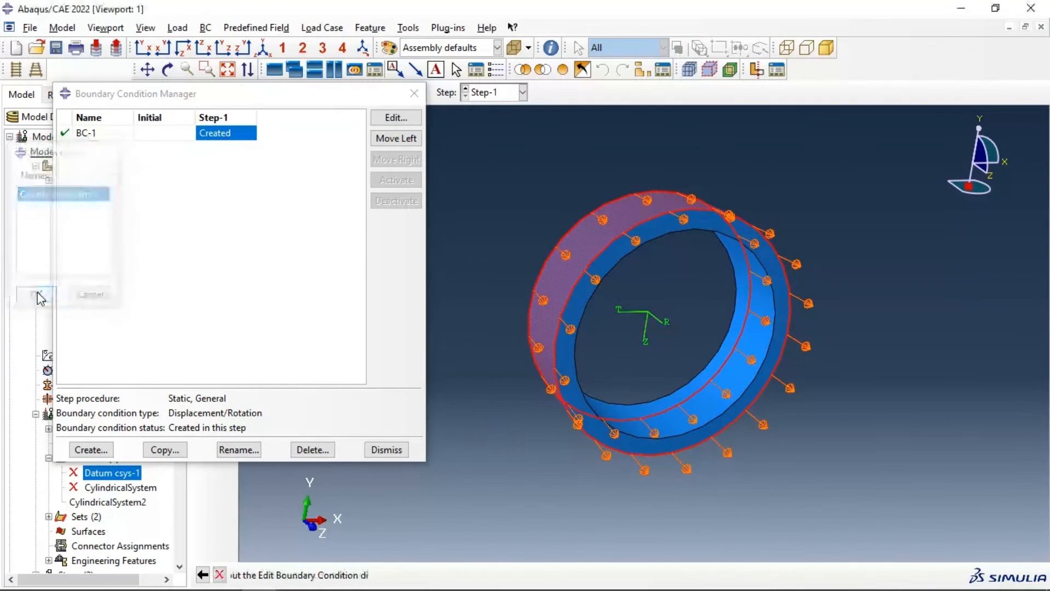
left_click(87, 423)
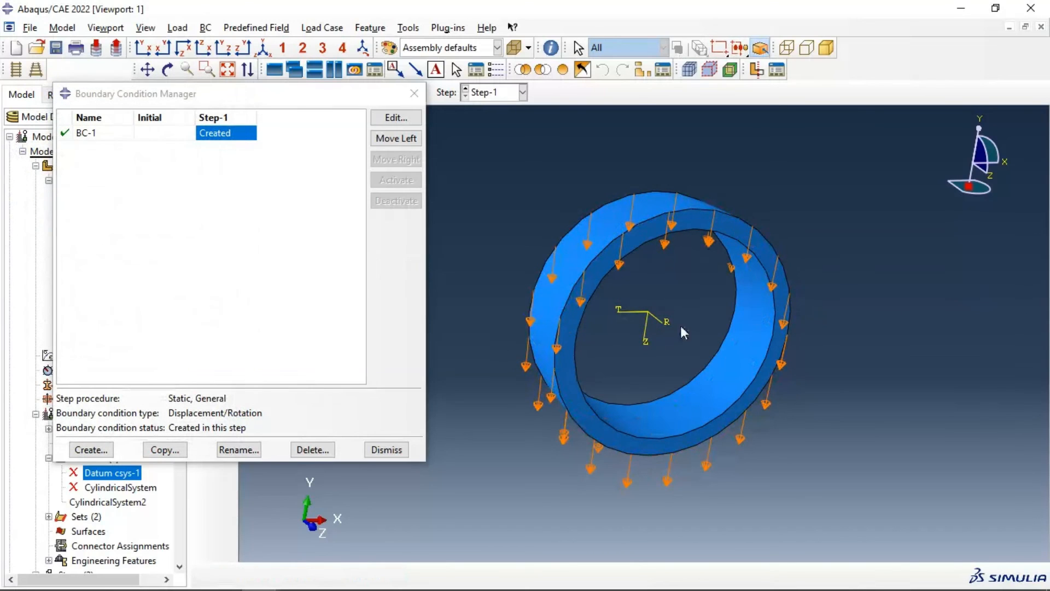
left_click_drag(738, 307, 663, 313, "ctrl+alt")
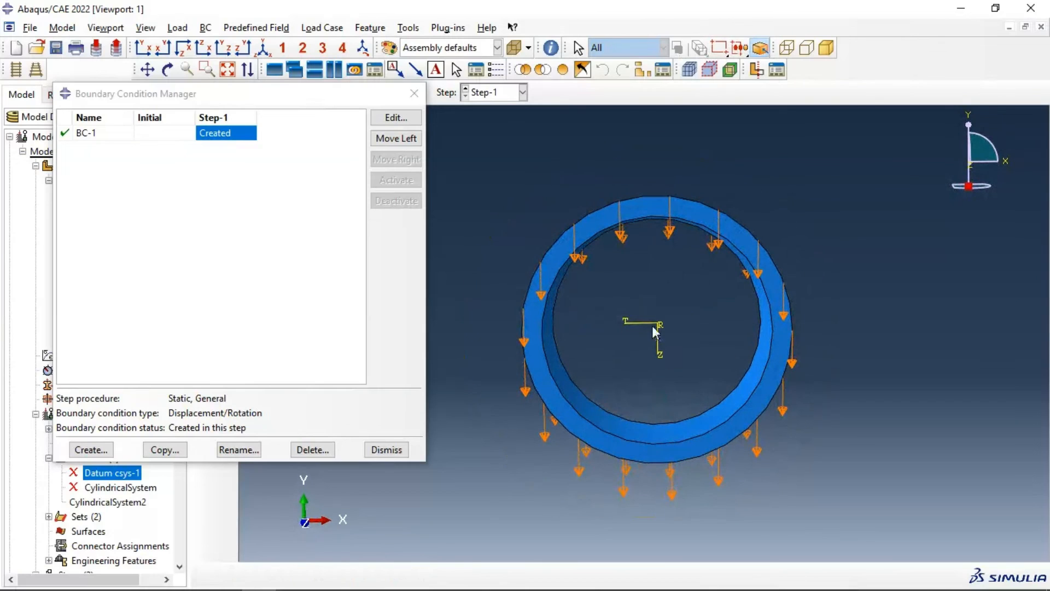